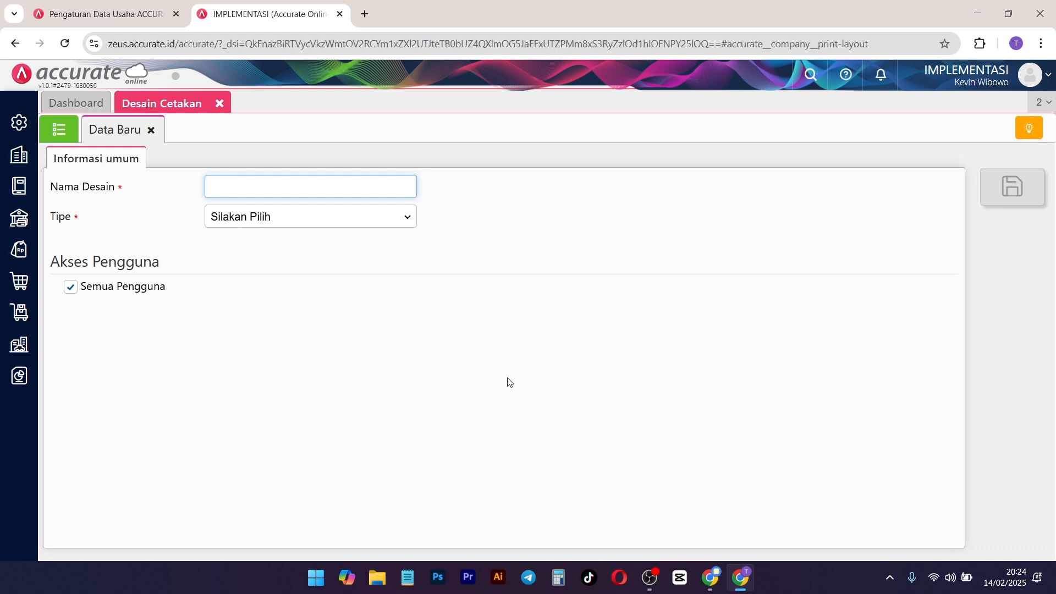
Step: Open the first sales invoice from the Faktur Penjualan transaction list
{"action": "left_click", "coordinate": [20, 250]}
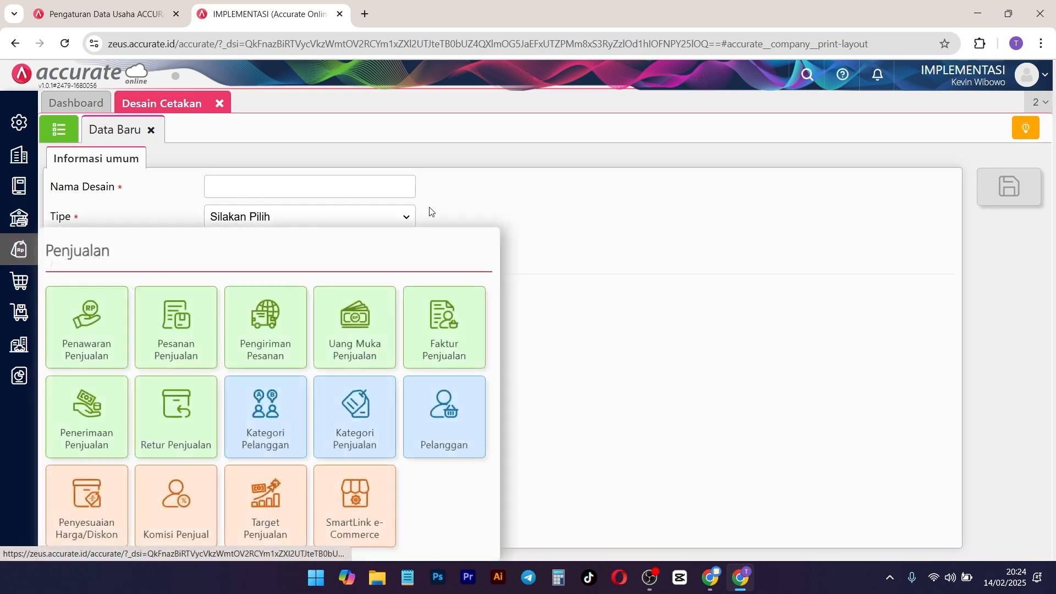
{"action": "left_click", "coordinate": [459, 318]}
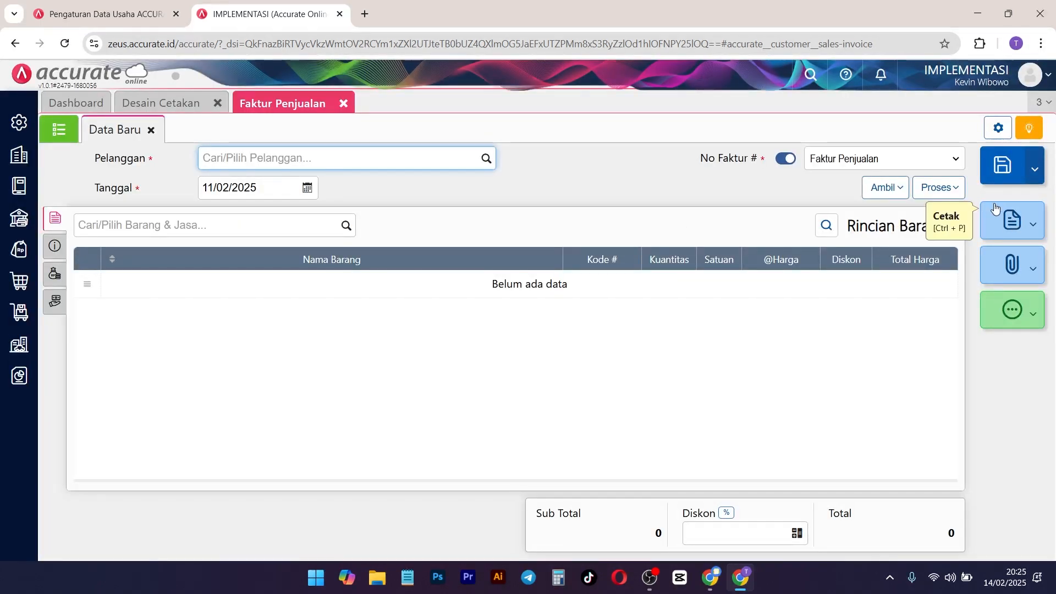
{"action": "left_click", "coordinate": [73, 137]}
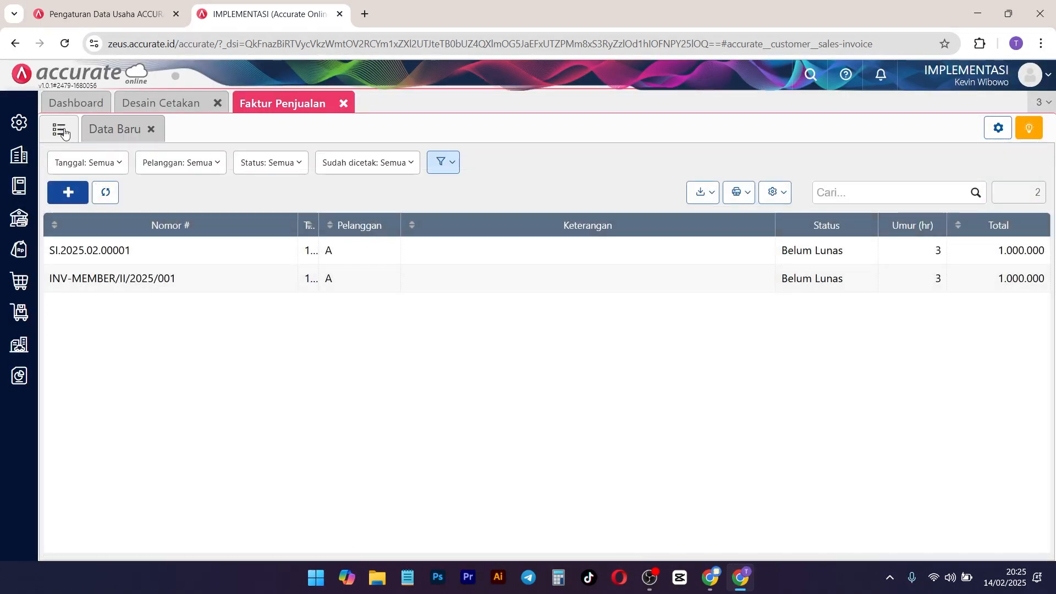
{"action": "left_click", "coordinate": [603, 251]}
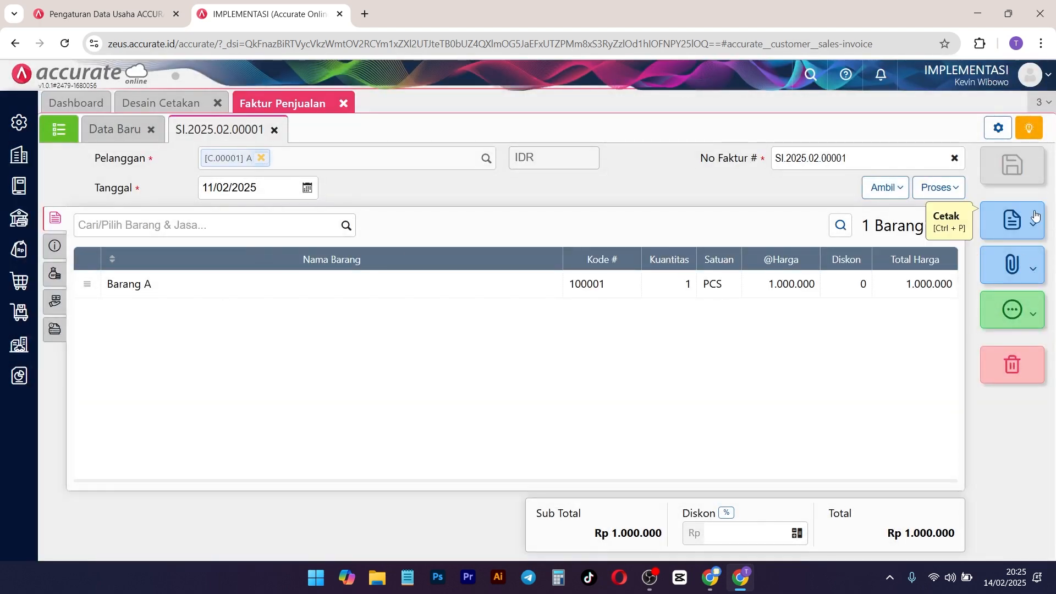
Step: Preview the invoice's printout, examine the Tanggal and Syarat Pembayaran header details, and close the preview
{"action": "left_click", "coordinate": [1012, 220]}
{"action": "left_click", "coordinate": [927, 256]}
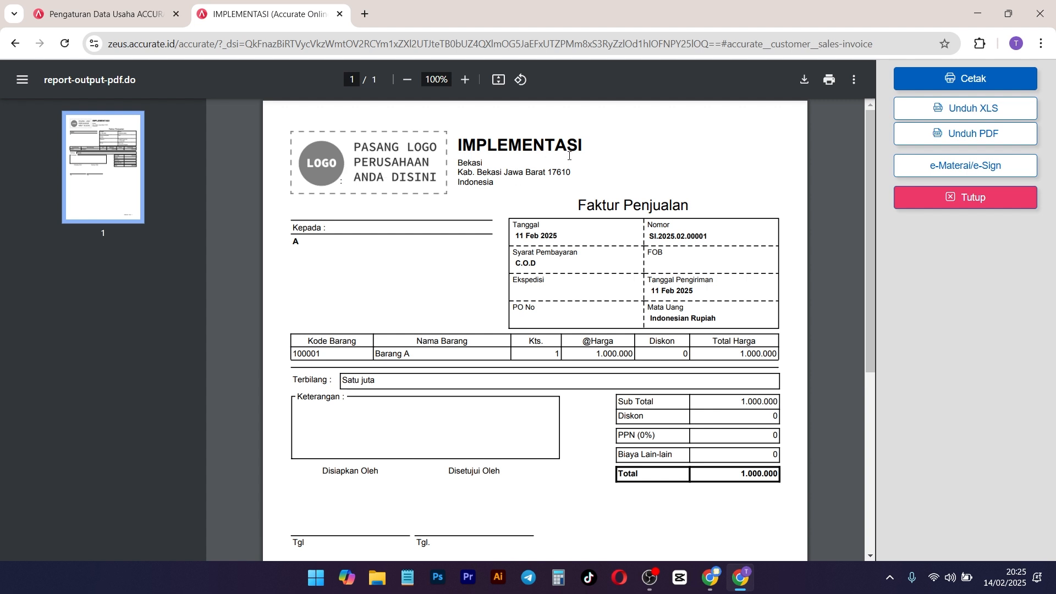
{"action": "left_click_drag", "start_coordinate": [514, 229], "coordinate": [587, 284]}
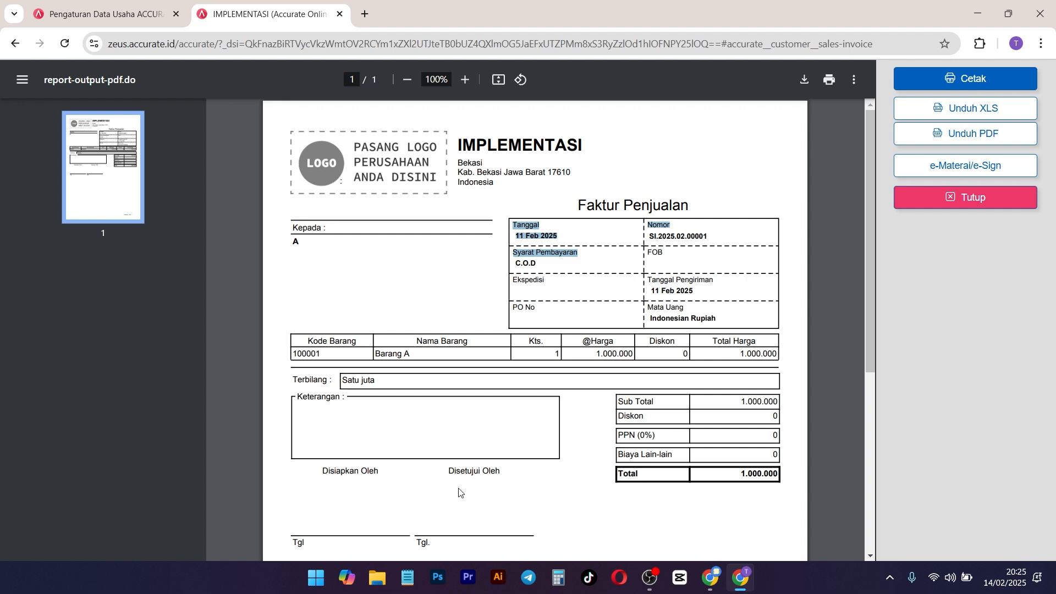
{"action": "left_click", "coordinate": [596, 238]}
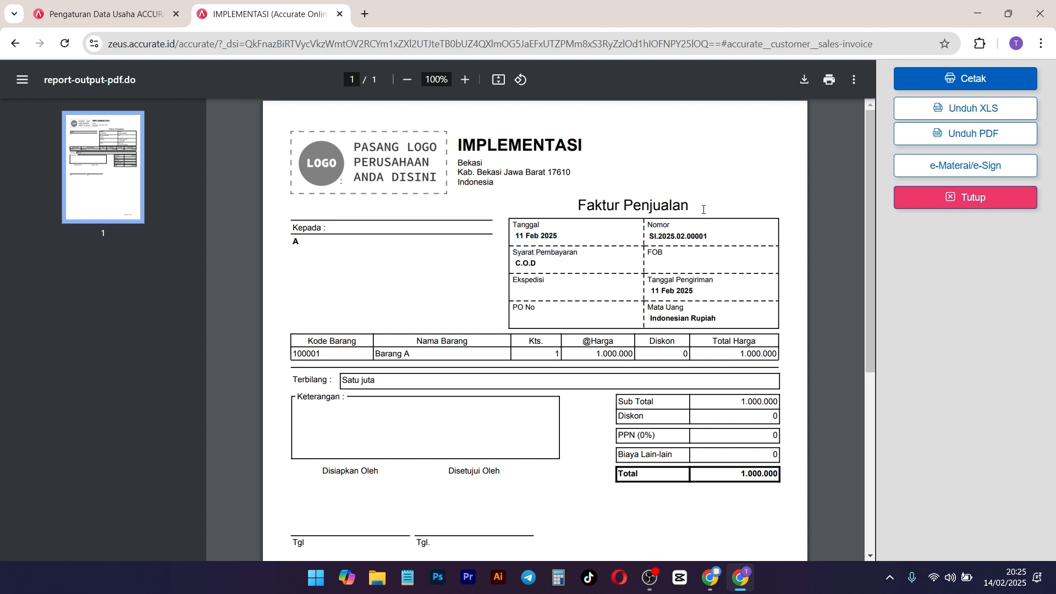
{"action": "left_click", "coordinate": [964, 199]}
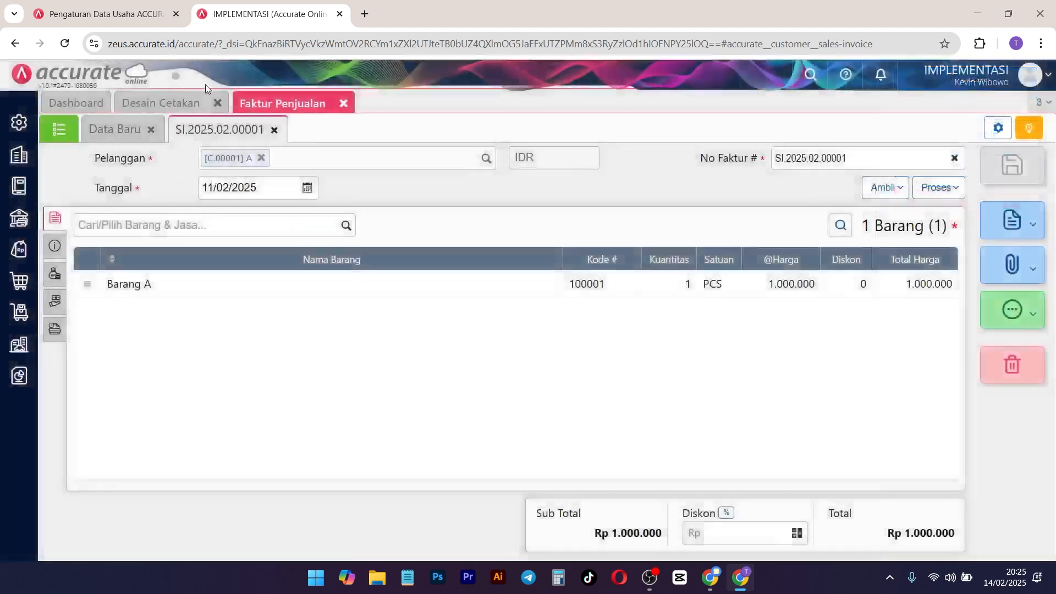
Step: Return to the Desain Cetakan list and open the "Faktur Penjualan - Default" design record
{"action": "left_click", "coordinate": [165, 104]}
{"action": "left_click", "coordinate": [264, 188]}
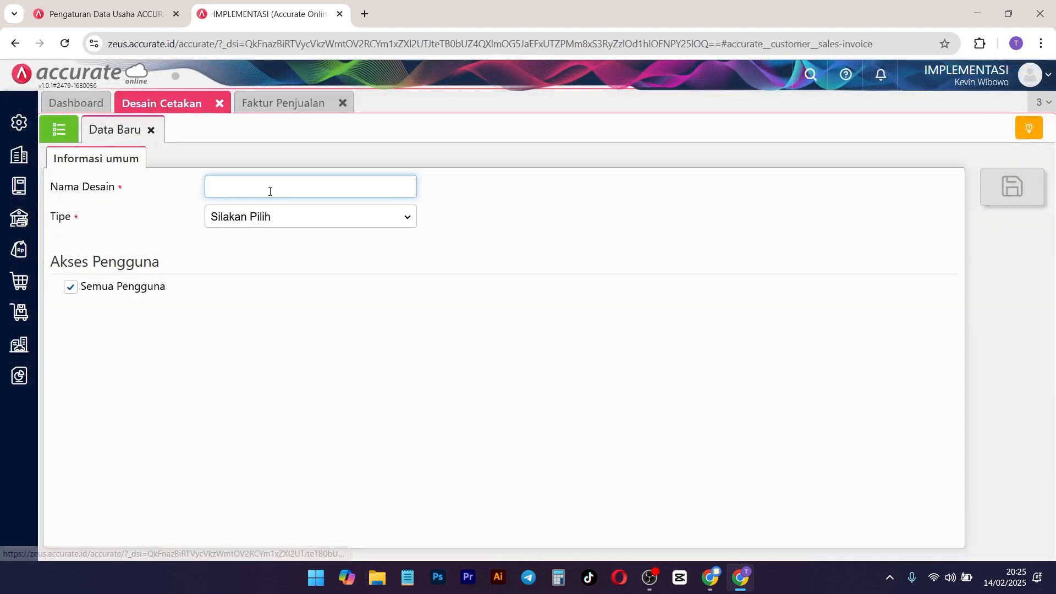
{"action": "left_click", "coordinate": [69, 133]}
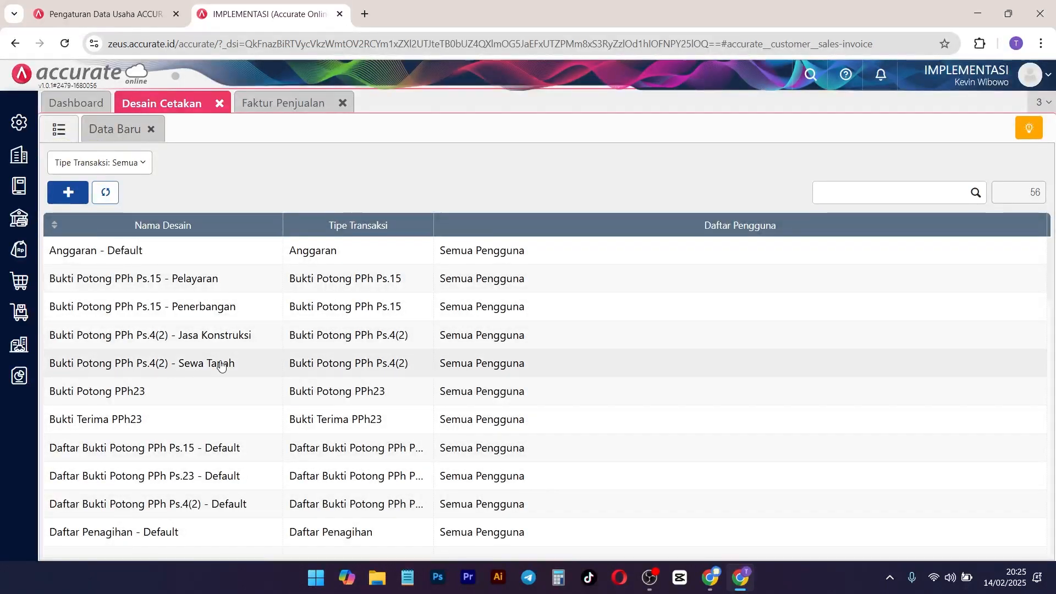
{"action": "scroll", "coordinate": [247, 341], "scroll_direction": "down", "scroll_amount": 3}
{"action": "scroll", "coordinate": [206, 318], "scroll_direction": "down", "scroll_amount": 3}
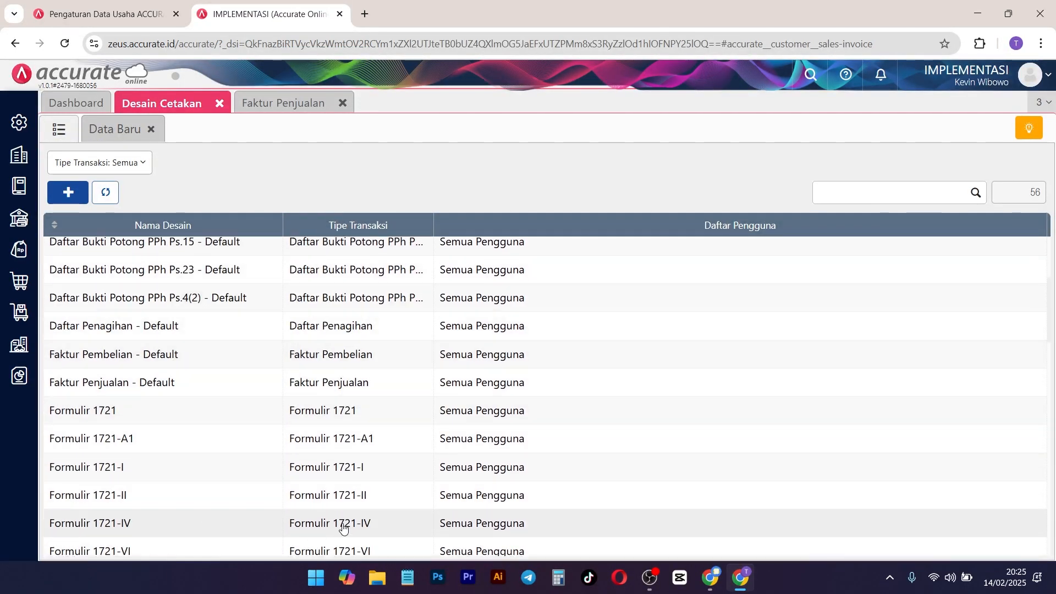
{"action": "left_click", "coordinate": [159, 392]}
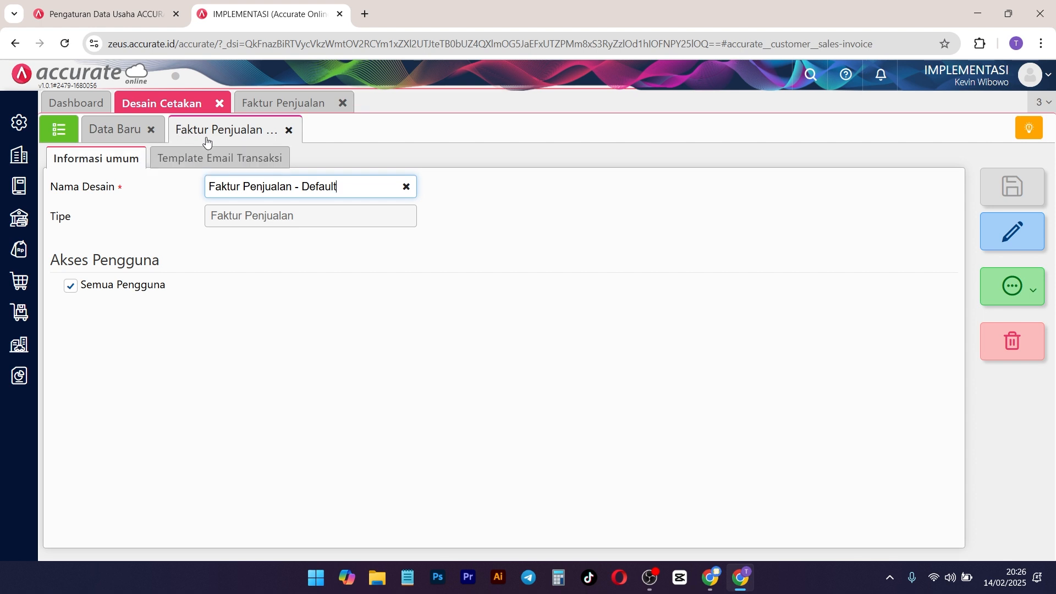
{"action": "left_click", "coordinate": [132, 132]}
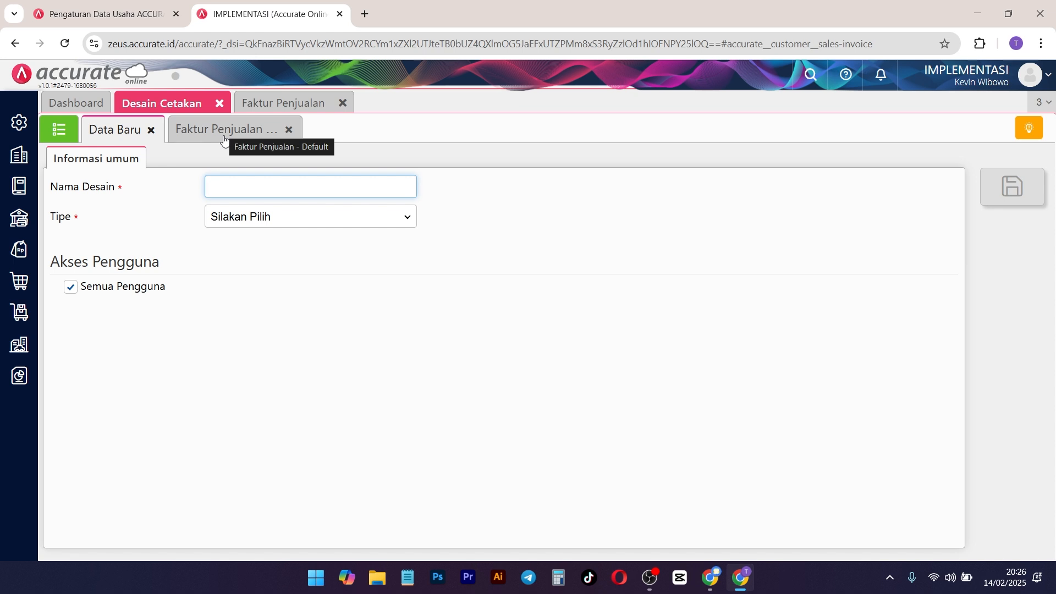
{"action": "left_click", "coordinate": [224, 132]}
{"action": "left_click", "coordinate": [117, 130]}
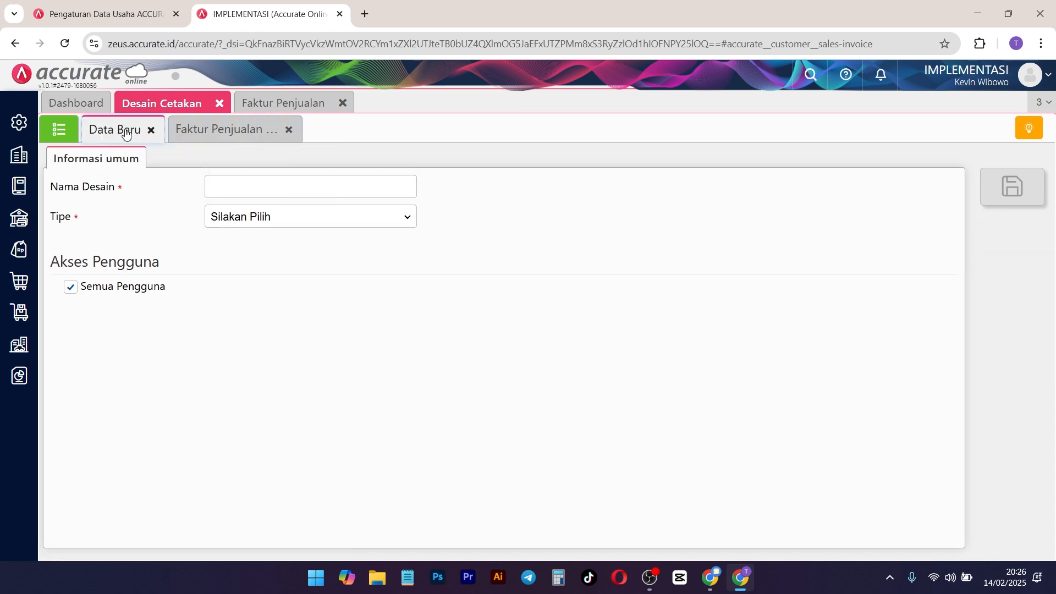
{"action": "left_click", "coordinate": [220, 131]}
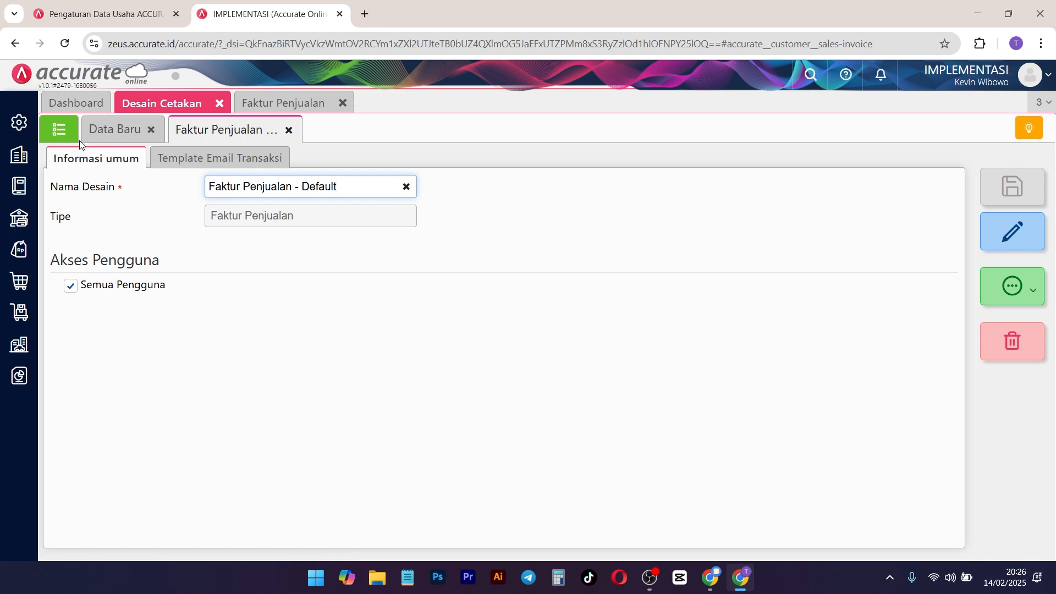
Step: Open the "Faktur Penjualan - Default" design in the layout designer, continuing from the saved draft, and look over the page
{"action": "left_click", "coordinate": [1004, 235]}
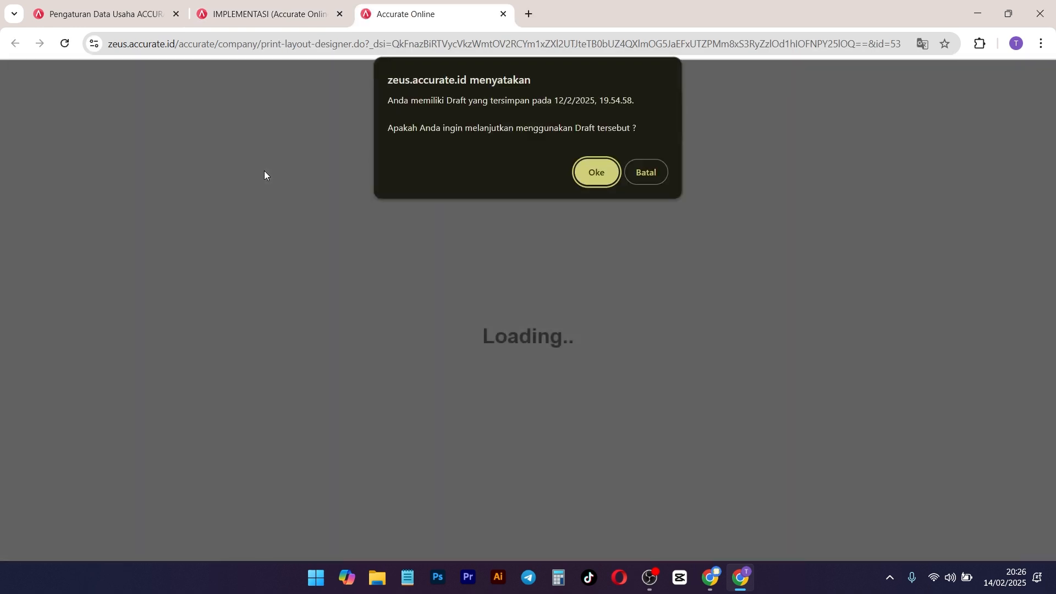
{"action": "left_click", "coordinate": [598, 168]}
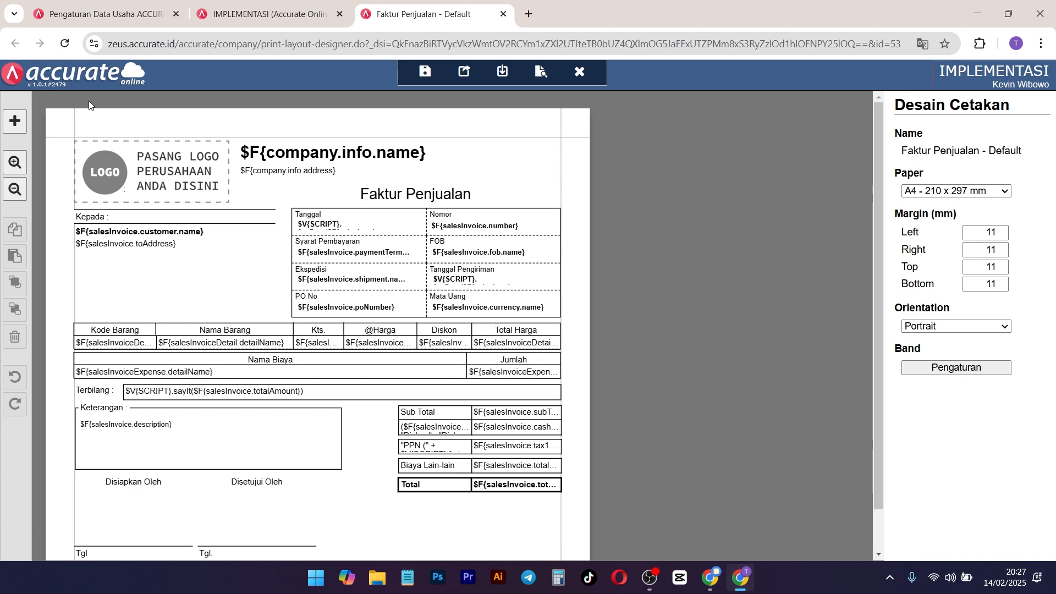
{"action": "scroll", "coordinate": [287, 165], "scroll_direction": "down", "scroll_amount": 1}
{"action": "scroll", "coordinate": [288, 165], "scroll_direction": "up", "scroll_amount": 1}
{"action": "scroll", "coordinate": [572, 374], "scroll_direction": "down", "scroll_amount": 1}
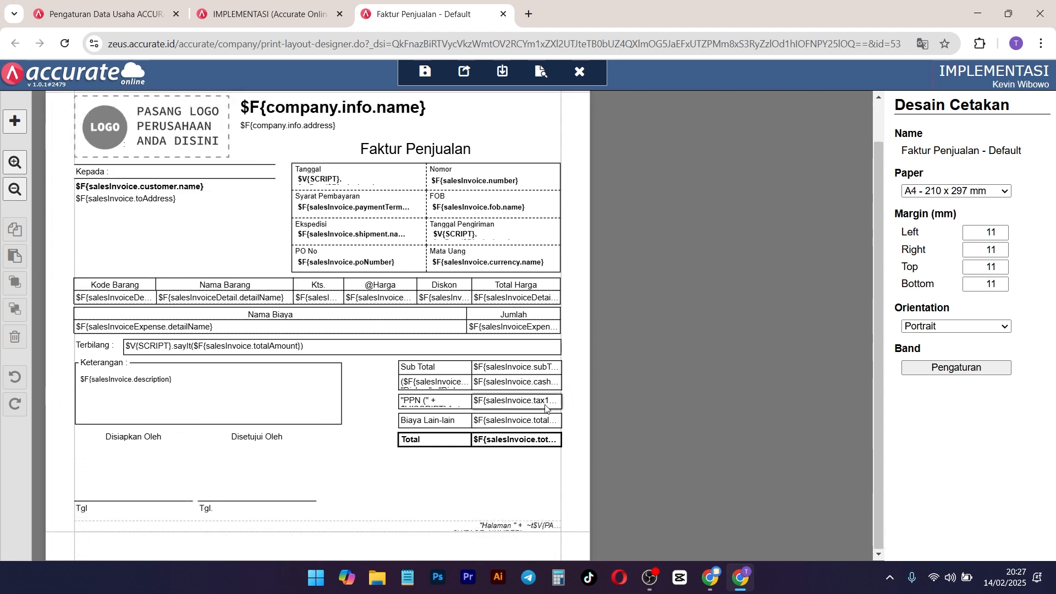
{"action": "scroll", "coordinate": [404, 391], "scroll_direction": "up", "scroll_amount": 1}
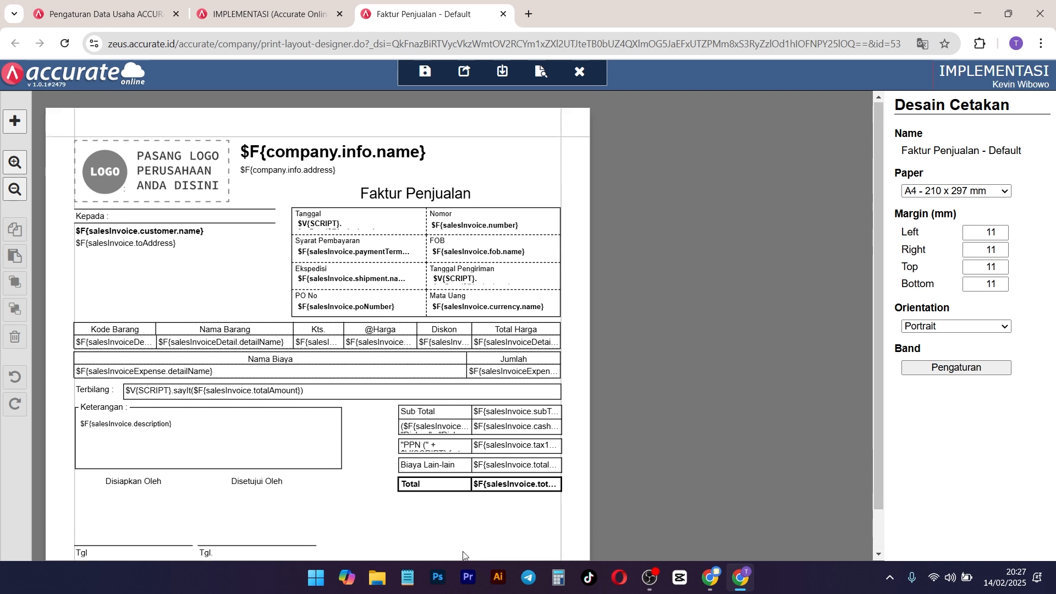
Step: Open the Tambah Elemen dialog and review the descriptions of the Variable, Label, QR Link and Rectangle element types
{"action": "left_click", "coordinate": [16, 121]}
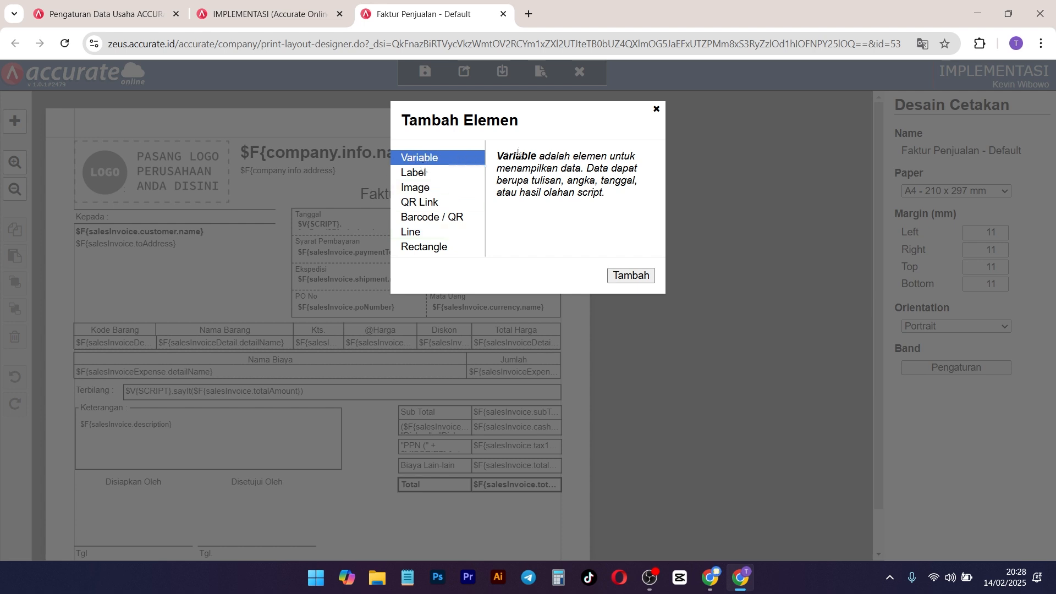
{"action": "left_click_drag", "start_coordinate": [502, 156], "coordinate": [607, 200]}
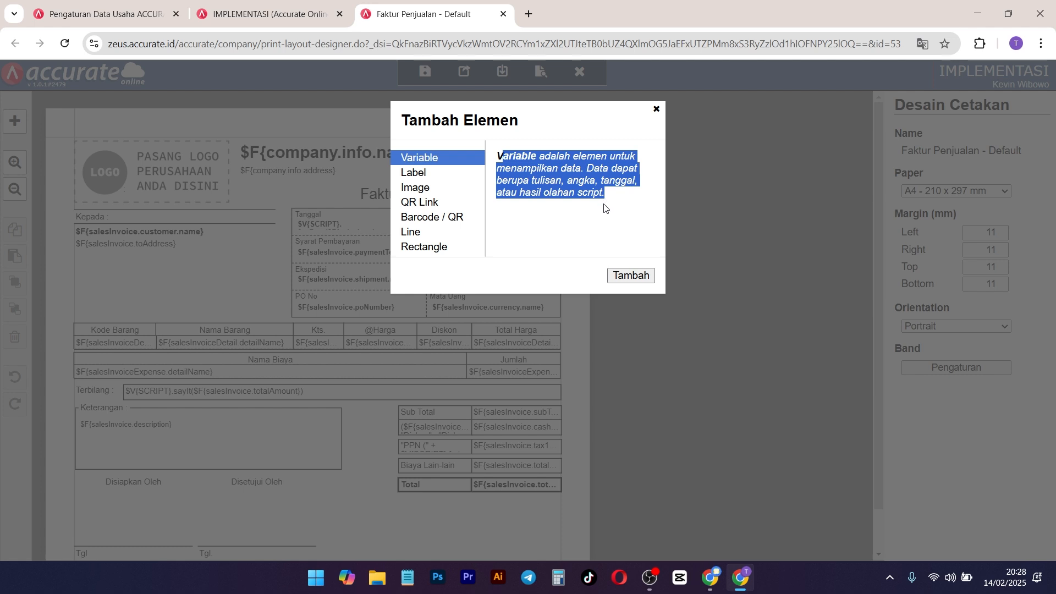
{"action": "left_click", "coordinate": [444, 173]}
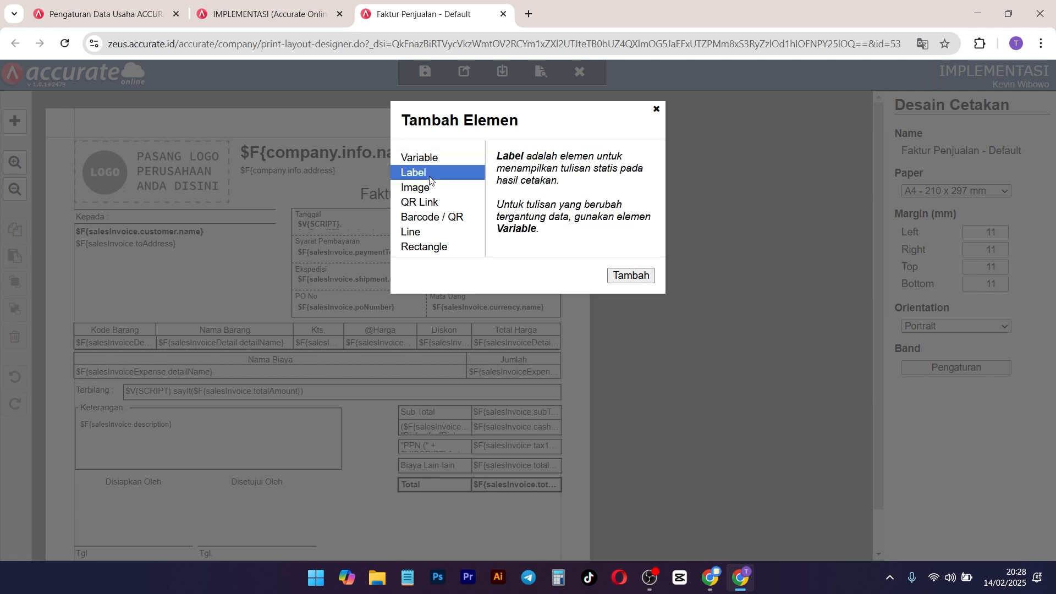
{"action": "left_click", "coordinate": [420, 208]}
{"action": "left_click", "coordinate": [426, 249]}
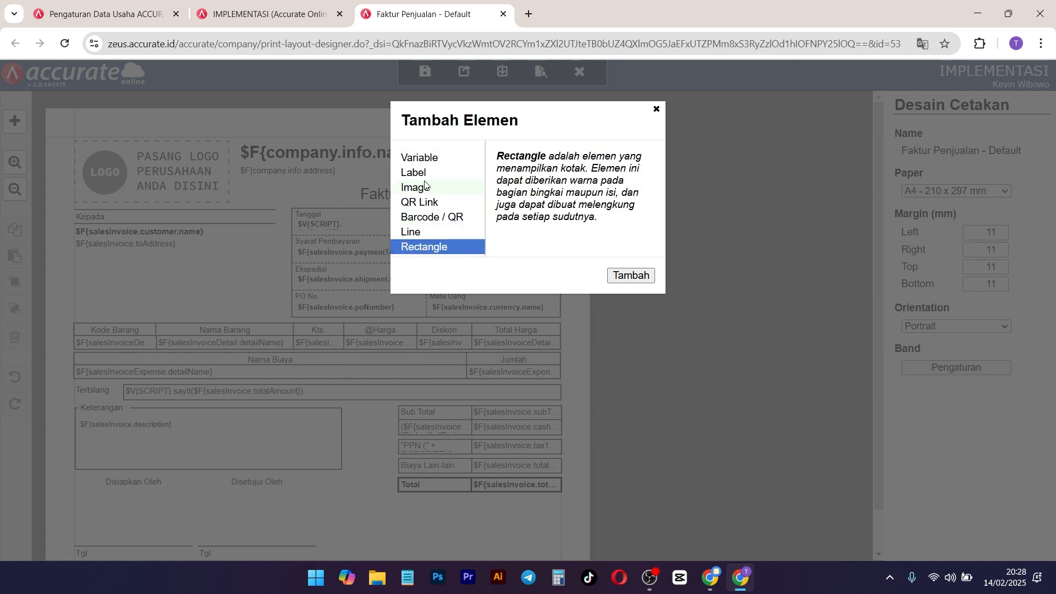
Step: Add a Variable element in the blank area below the customer address at about X 96, Y 141, and open its expression editor
{"action": "left_click", "coordinate": [420, 160]}
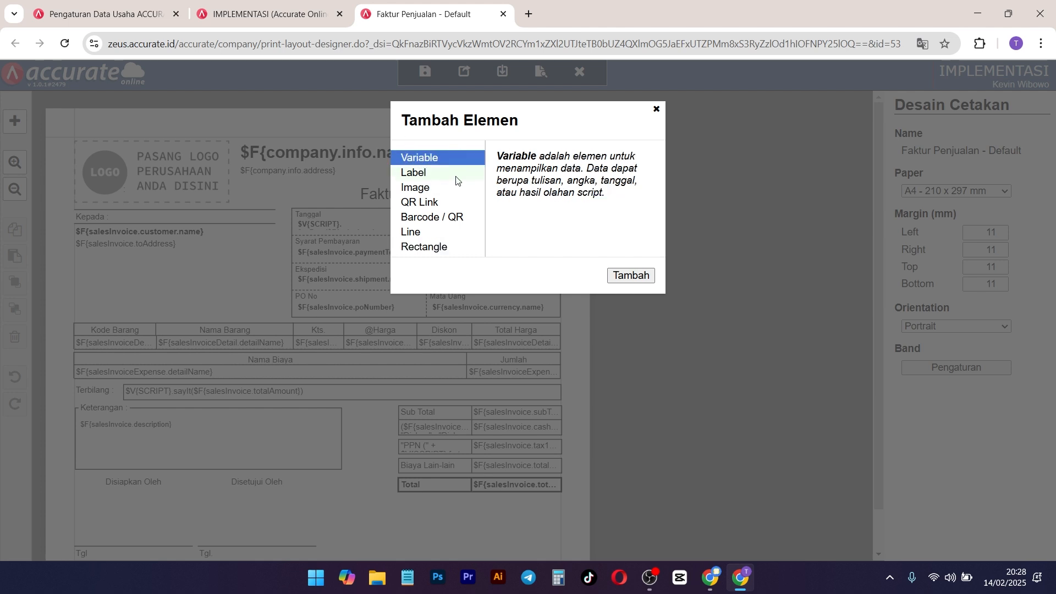
{"action": "left_click", "coordinate": [625, 276]}
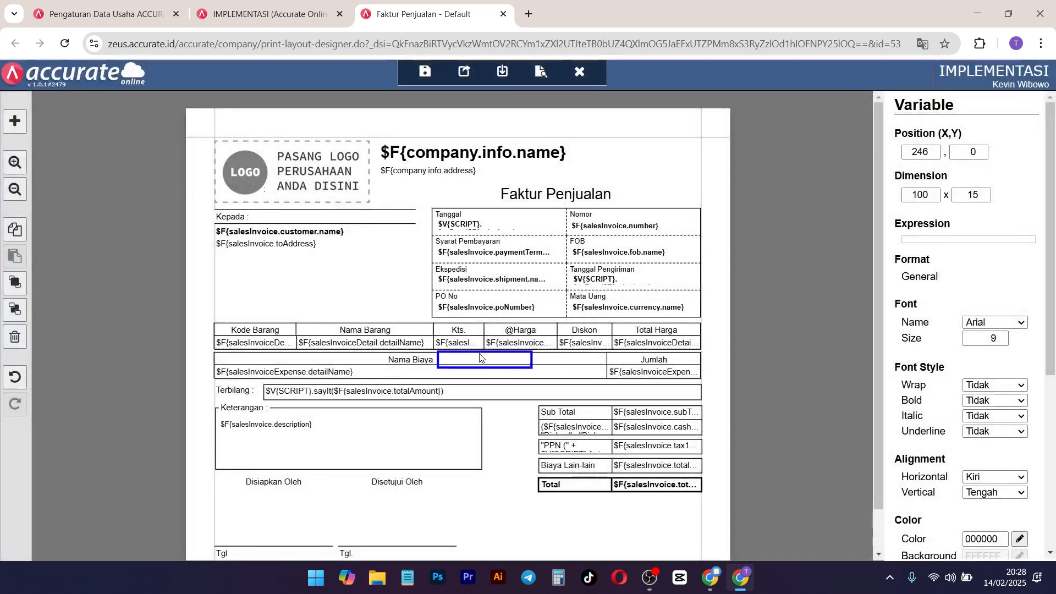
{"action": "left_click_drag", "start_coordinate": [487, 361], "coordinate": [358, 286]}
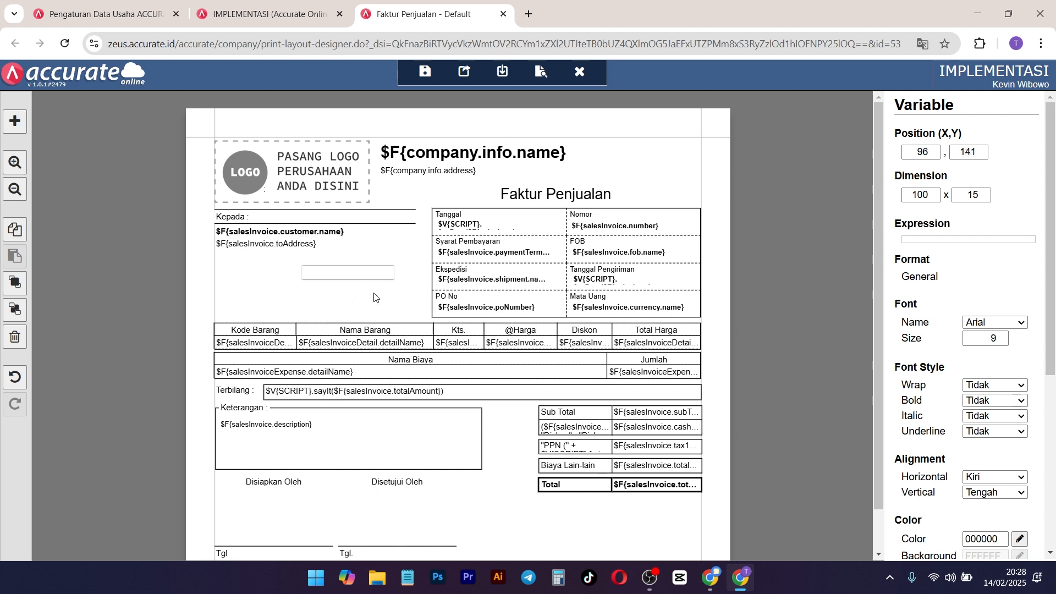
{"action": "left_click_drag", "start_coordinate": [351, 272], "coordinate": [370, 289]}
{"action": "left_click_drag", "start_coordinate": [402, 307], "coordinate": [361, 278]}
{"action": "left_click", "coordinate": [935, 240]}
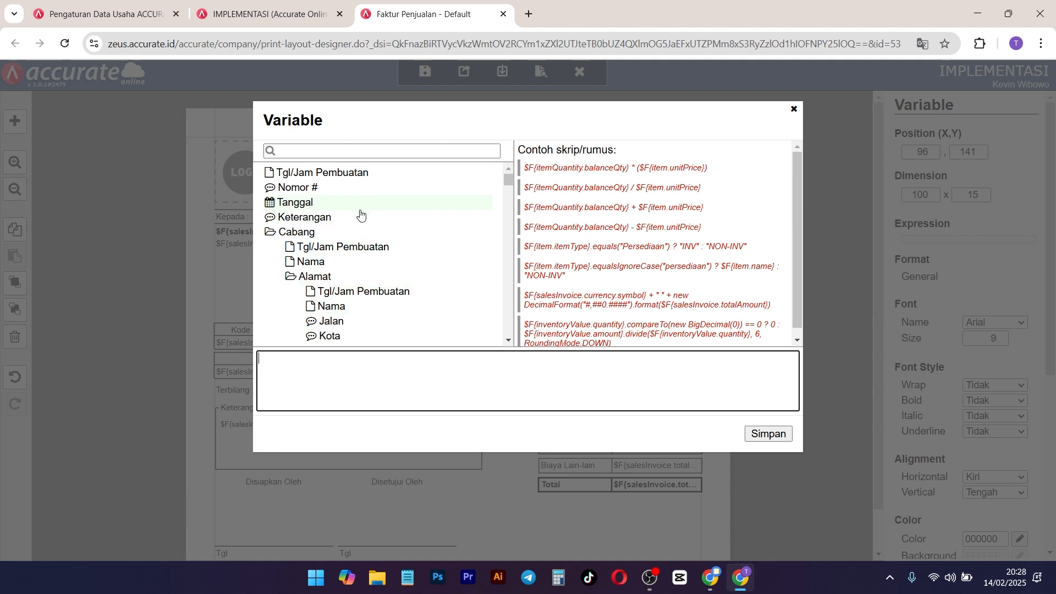
{"action": "double_click", "coordinate": [305, 222]}
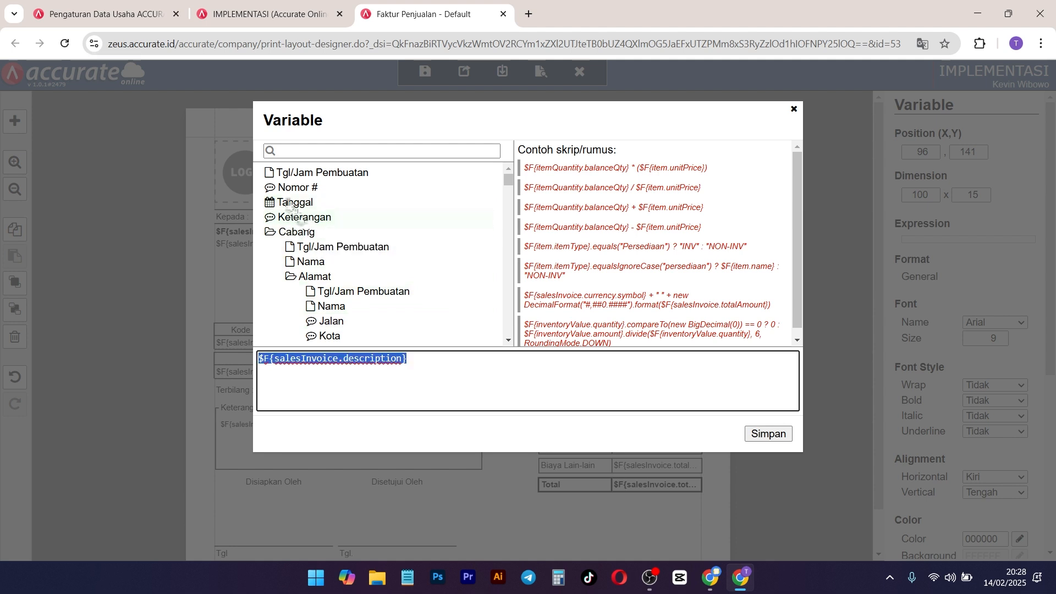
{"action": "double_click", "coordinate": [290, 203]}
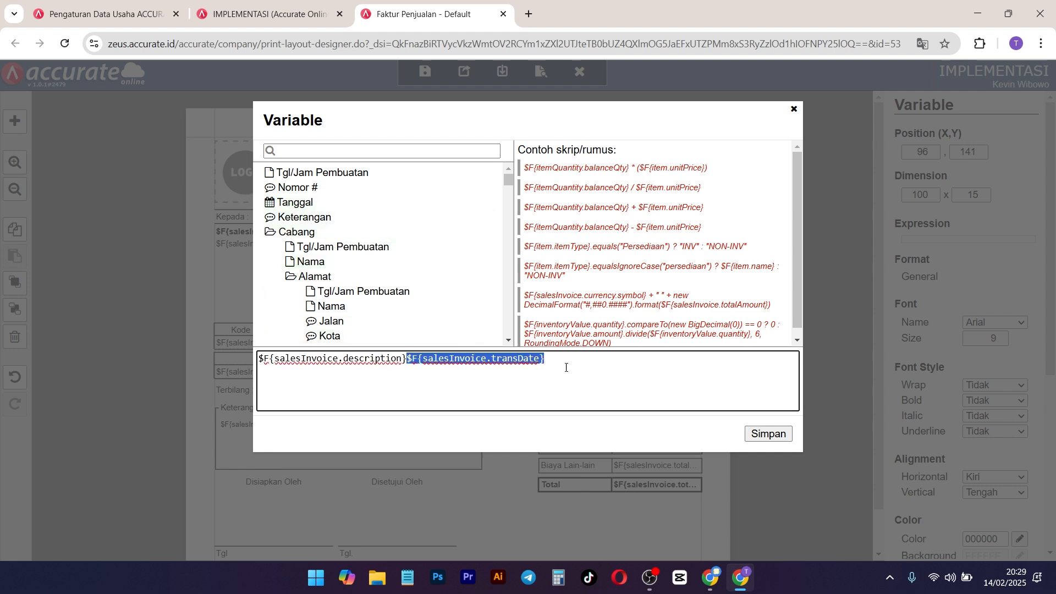
{"action": "key", "text": "ctrl+a"}
{"action": "key", "text": "BackSpace"}
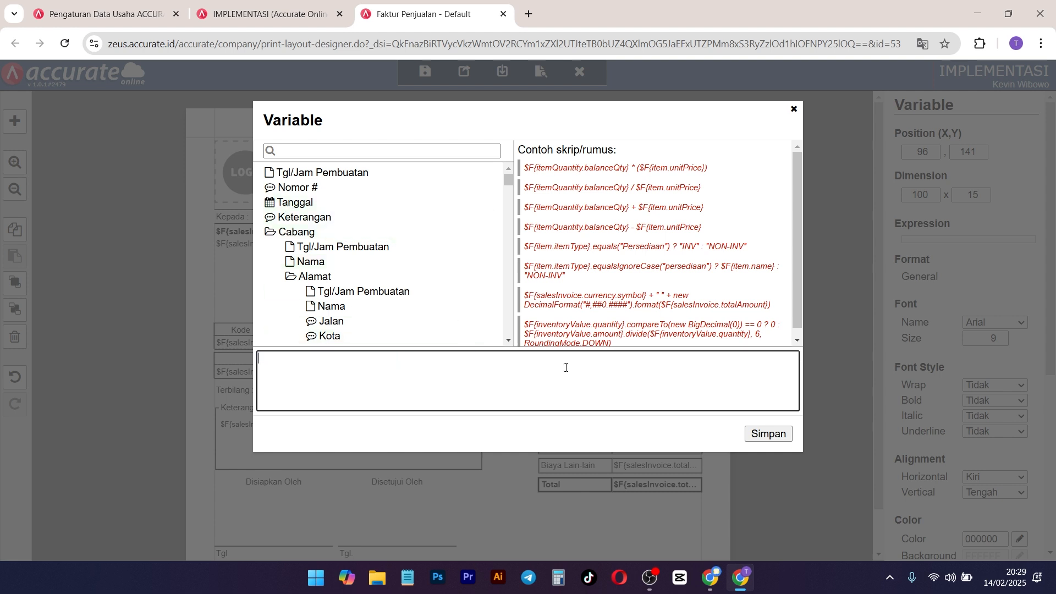
{"action": "double_click", "coordinate": [297, 203]}
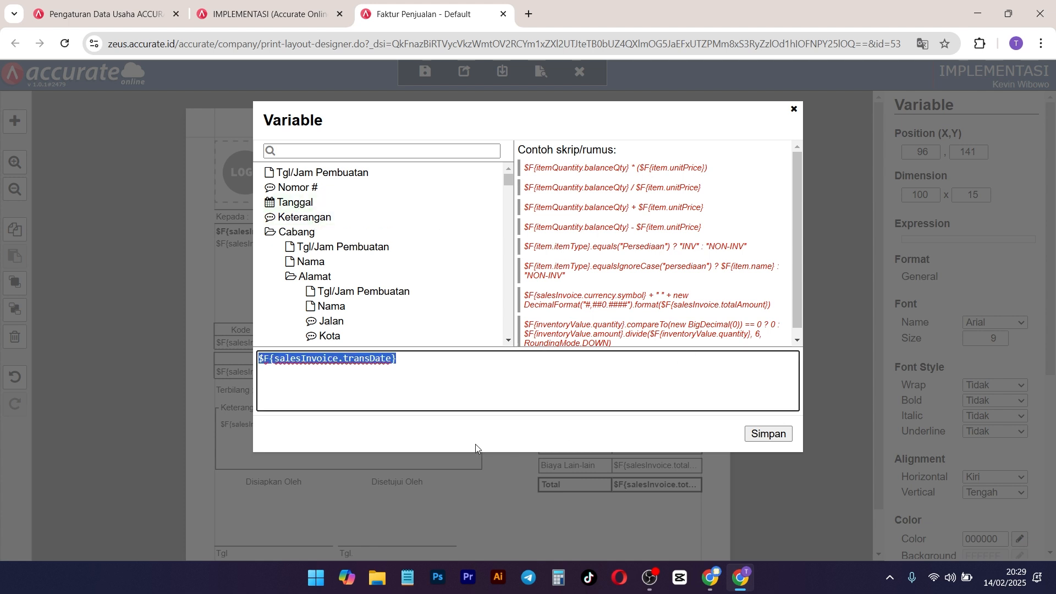
{"action": "key", "text": "BackSpace"}
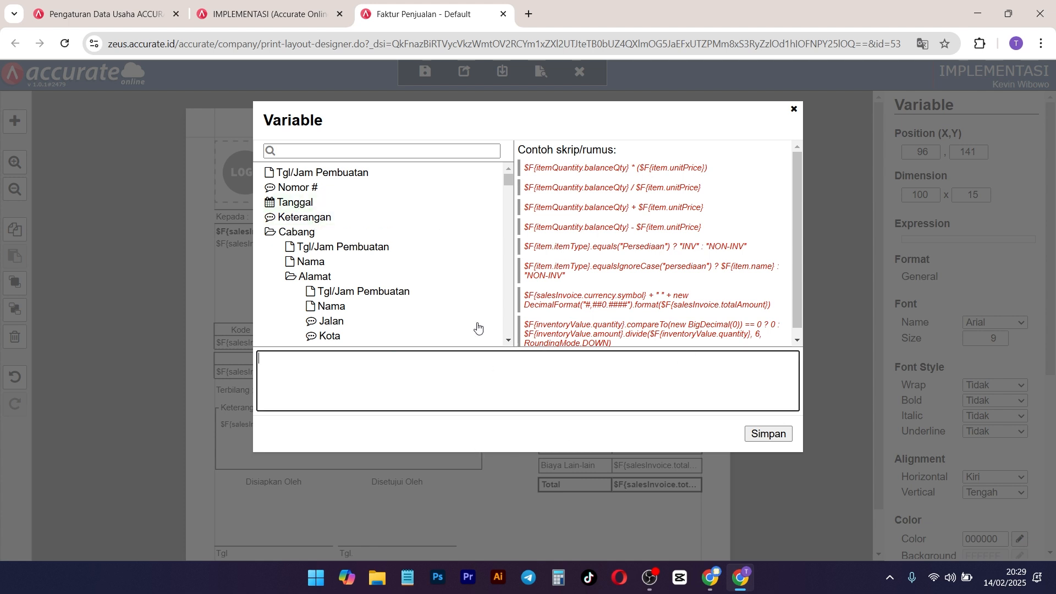
Step: Set the variable's expression to Tgl/Jam Pembuatan ($F{salesInvoice.createDate}), save it, and move the element to about X 91, Y 151
{"action": "double_click", "coordinate": [316, 173]}
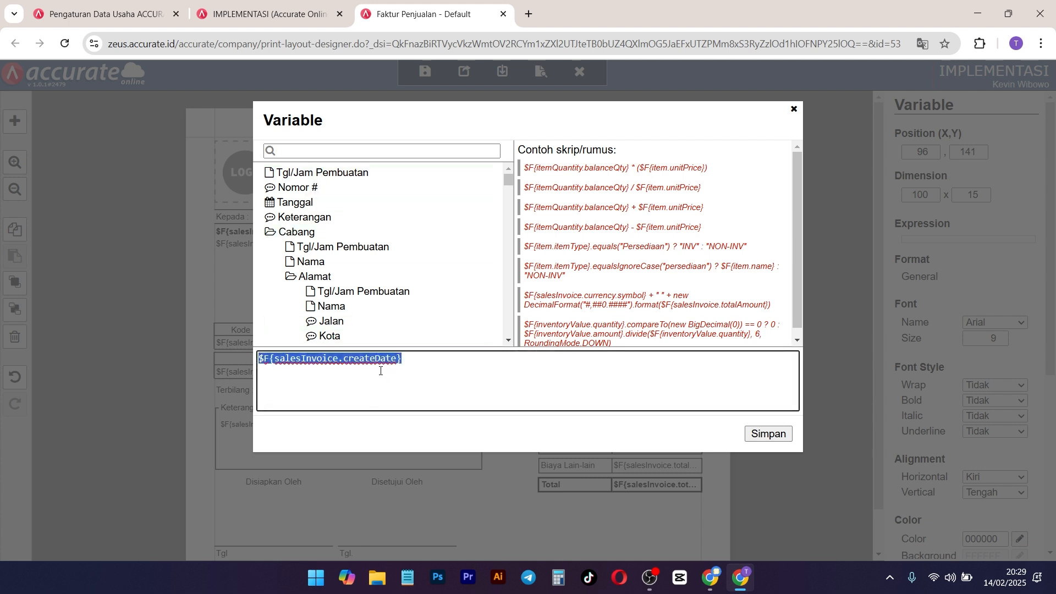
{"action": "left_click", "coordinate": [769, 434]}
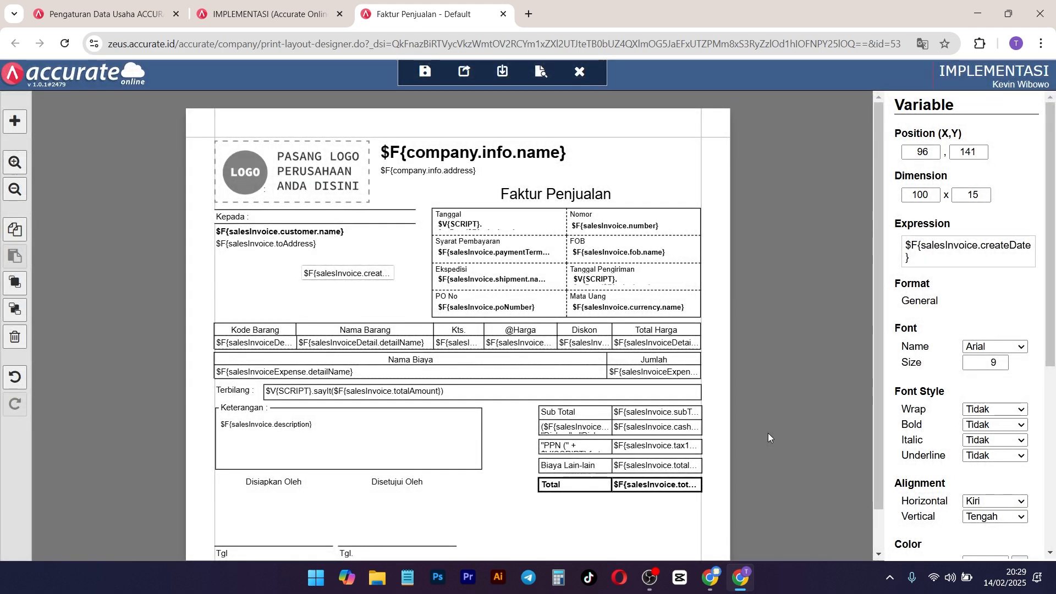
{"action": "left_click_drag", "start_coordinate": [348, 277], "coordinate": [343, 286]}
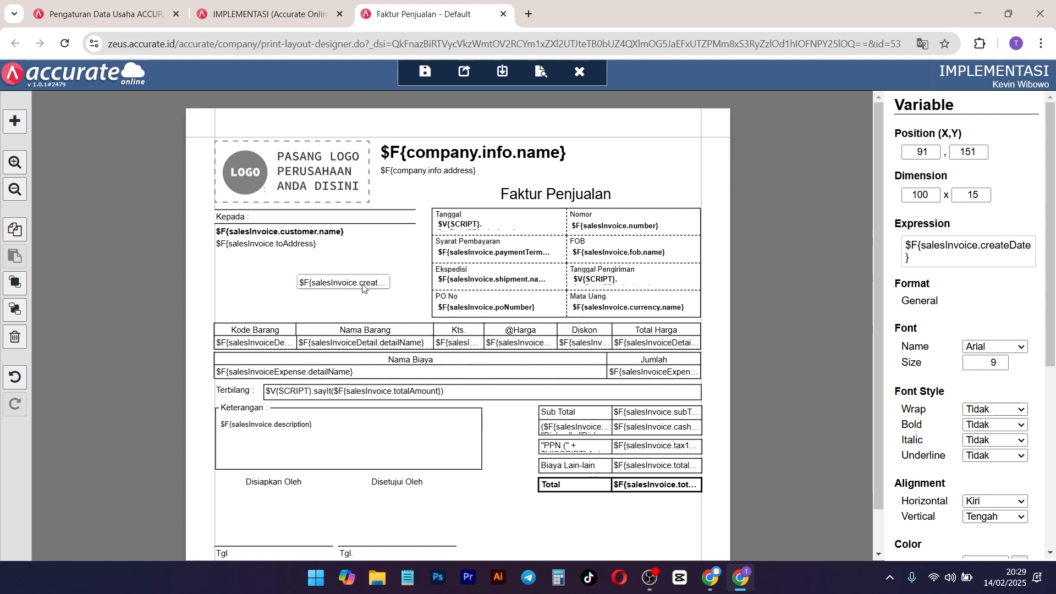
Step: Reposition the createDate variable element to X 92, Y 156 in the blank area below the customer address
{"action": "left_click", "coordinate": [934, 149]}
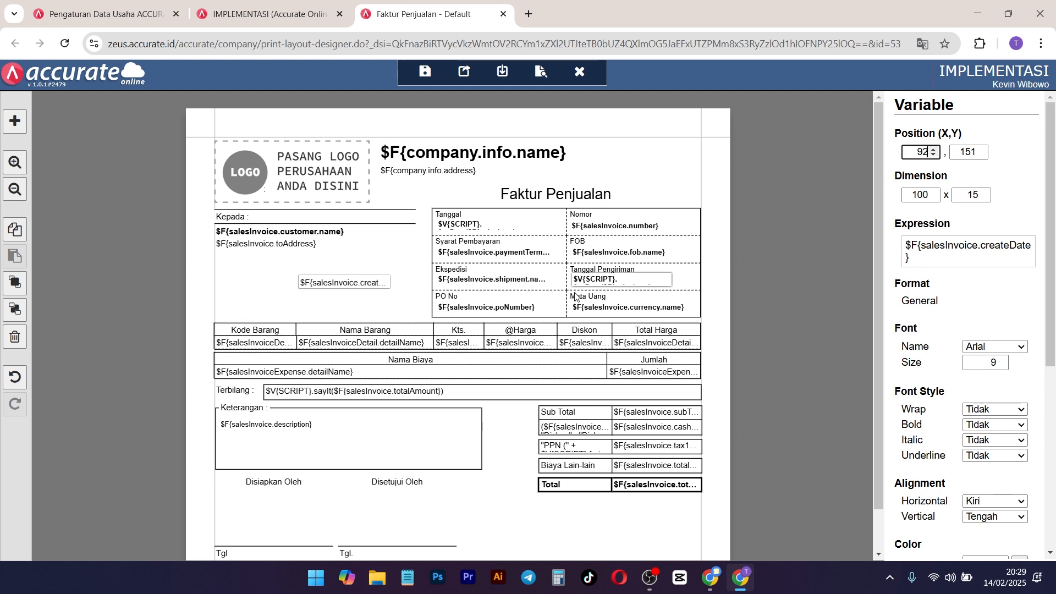
{"action": "mouse_move", "coordinate": [353, 284]}
{"action": "left_mouse_down"}
{"action": "mouse_move", "coordinate": [350, 275]}
{"action": "mouse_move", "coordinate": [367, 289]}
{"action": "left_mouse_up"}
{"action": "left_click", "coordinate": [935, 155]}
{"action": "left_click", "coordinate": [935, 155]}
{"action": "left_click", "coordinate": [934, 155]}
{"action": "left_click", "coordinate": [934, 155]}
{"action": "left_click", "coordinate": [935, 155]}
{"action": "left_click", "coordinate": [934, 155]}
{"action": "left_click", "coordinate": [934, 155]}
{"action": "left_click", "coordinate": [934, 155]}
{"action": "left_click", "coordinate": [935, 155]}
{"action": "left_click", "coordinate": [935, 155]}
{"action": "left_click", "coordinate": [935, 155]}
{"action": "left_click", "coordinate": [935, 155]}
{"action": "left_click", "coordinate": [935, 155]}
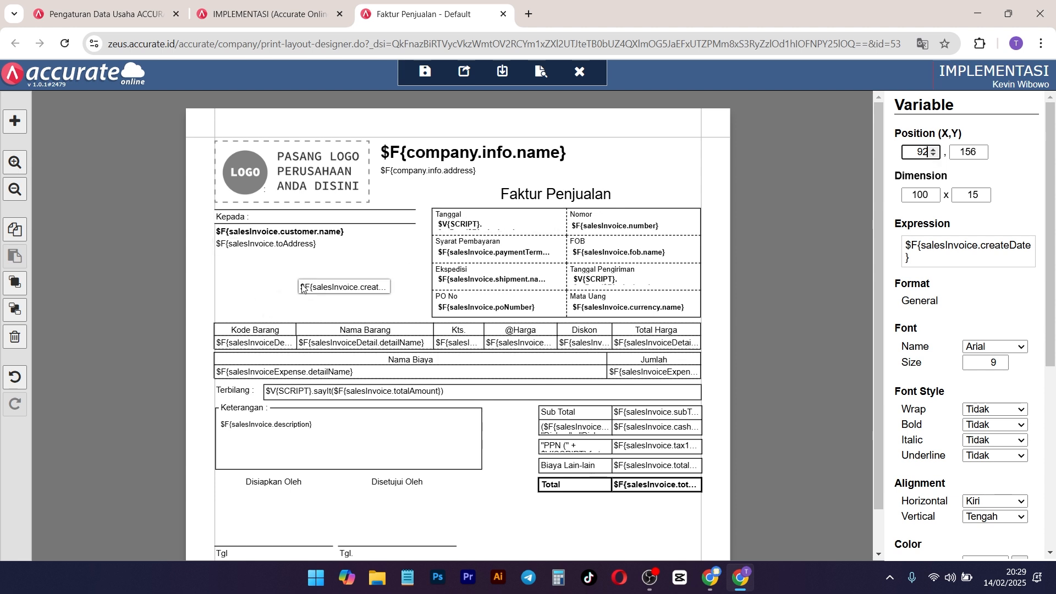
Step: Resize the createDate variable element to a dimension of 82 x 28
{"action": "left_click", "coordinate": [985, 191]}
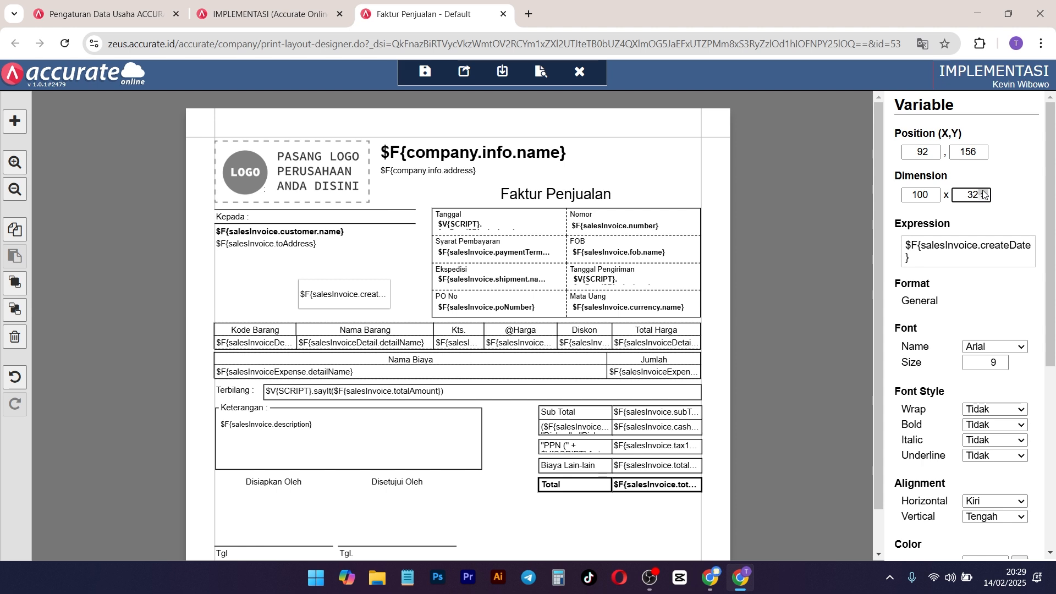
{"action": "left_click", "coordinate": [984, 198]}
{"action": "left_click", "coordinate": [933, 198]}
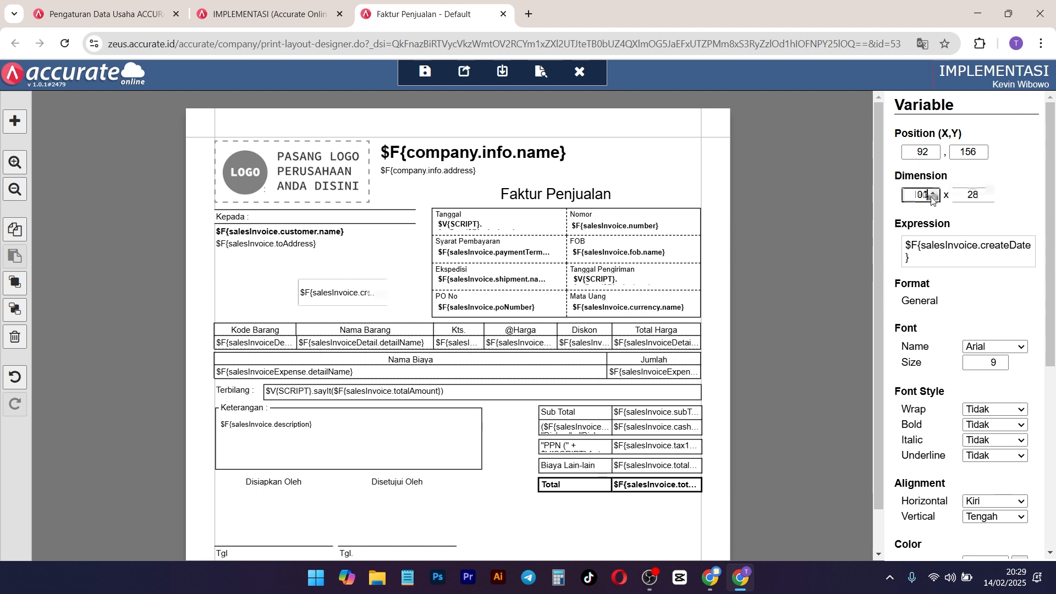
{"action": "left_click", "coordinate": [933, 199]}
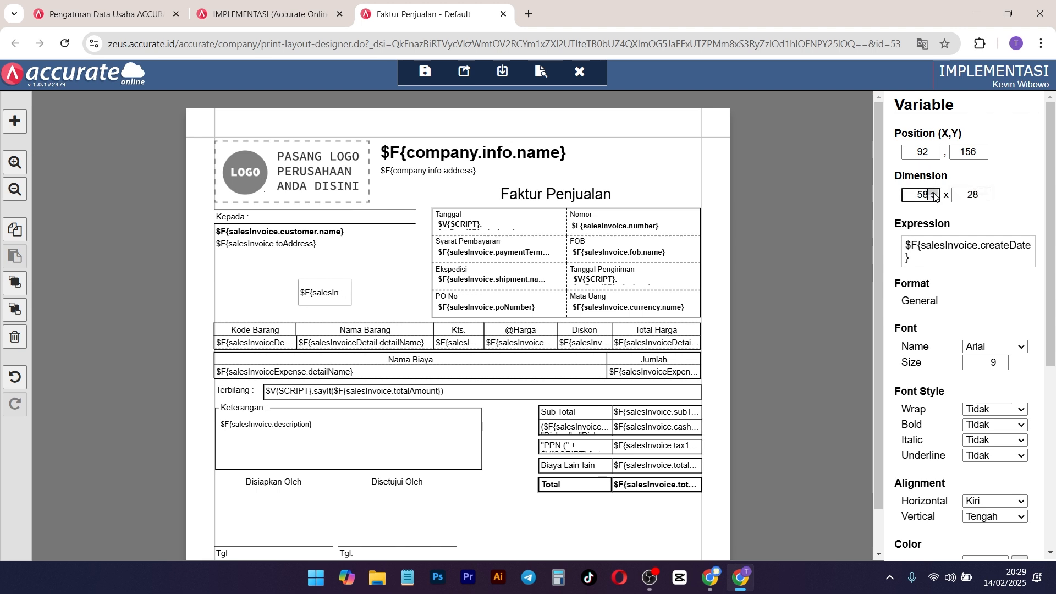
{"action": "left_click", "coordinate": [933, 191]}
Step: Review the variable's font names, font style settings, and horizontal and vertical alignment options
{"action": "scroll", "coordinate": [1011, 281], "scroll_direction": "down", "scroll_amount": 1}
{"action": "left_click", "coordinate": [1011, 279]}
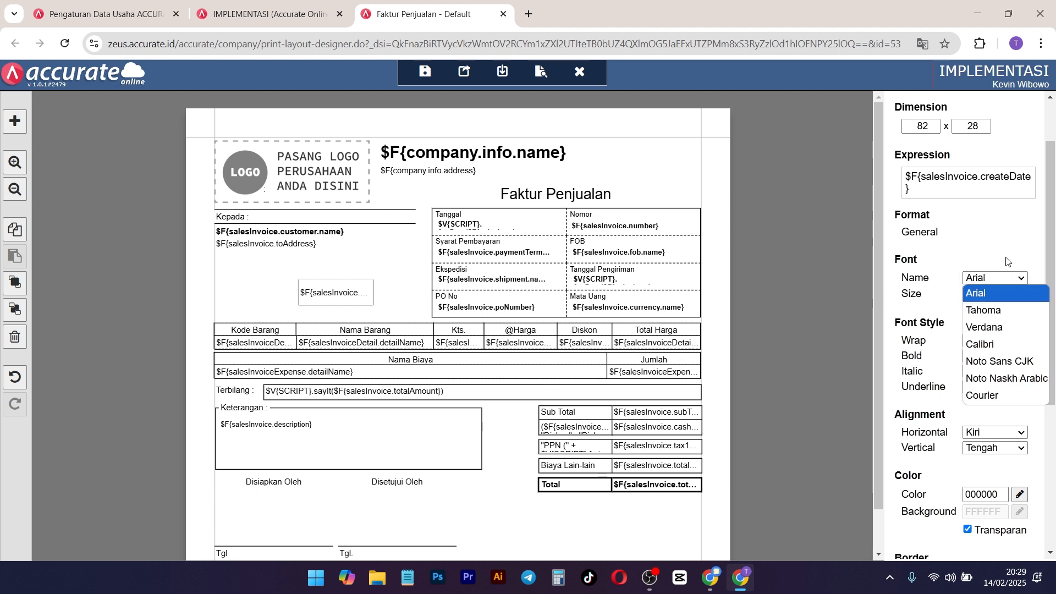
{"action": "left_click", "coordinate": [1003, 280]}
{"action": "scroll", "coordinate": [959, 301], "scroll_direction": "down", "scroll_amount": 3}
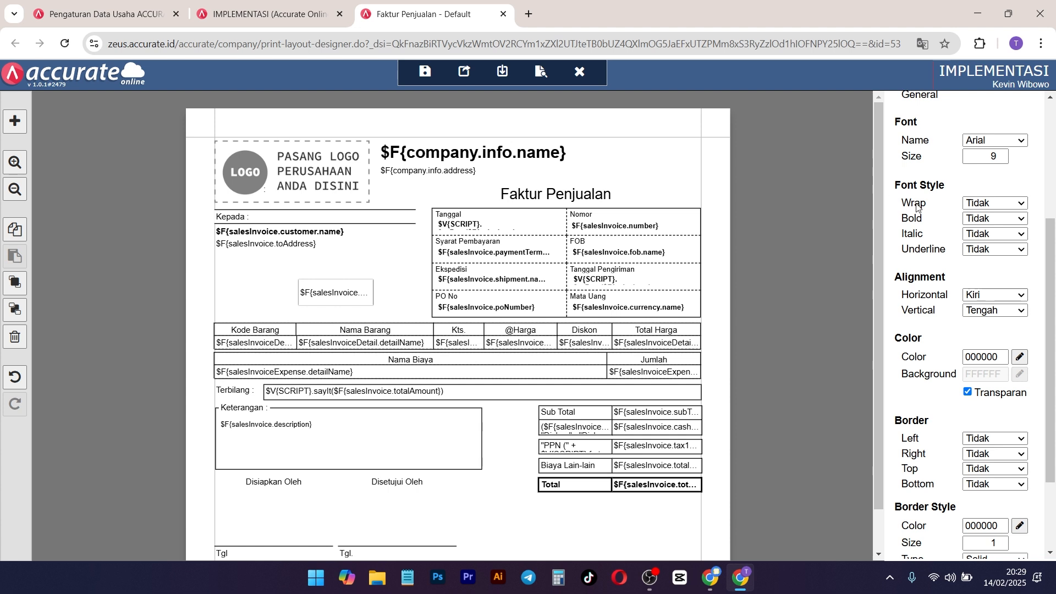
{"action": "left_click_drag", "start_coordinate": [925, 219], "coordinate": [889, 255]}
{"action": "left_click_drag", "start_coordinate": [931, 205], "coordinate": [920, 204]}
{"action": "left_click", "coordinate": [1022, 294]}
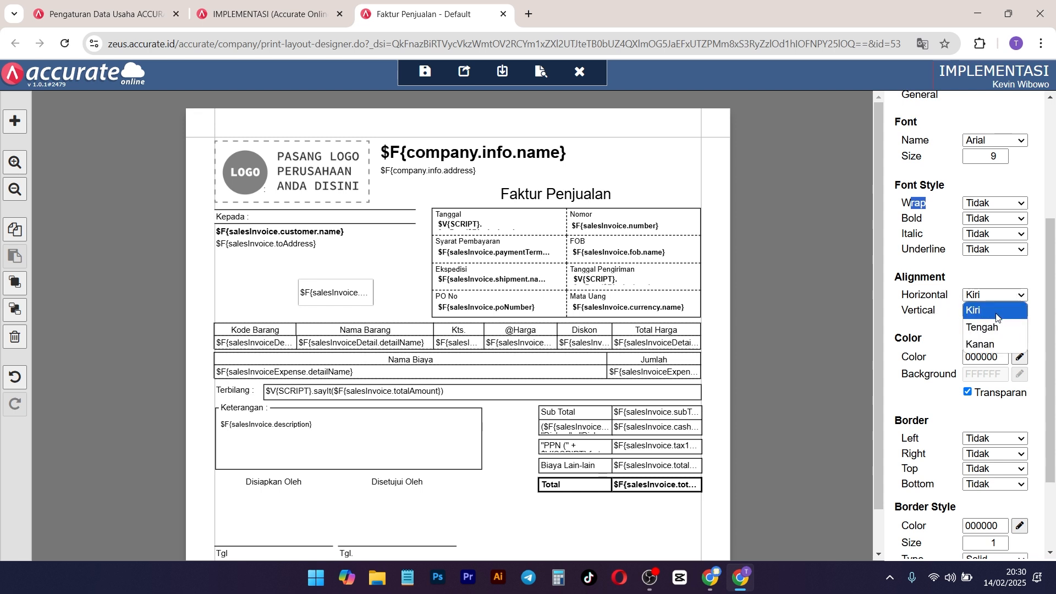
{"action": "left_click", "coordinate": [996, 329]}
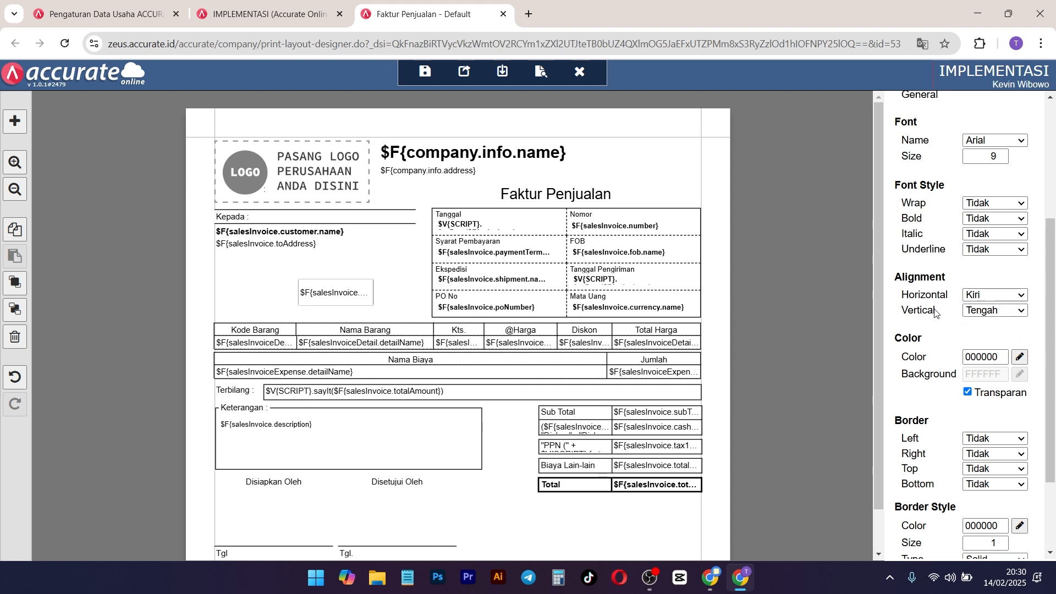
{"action": "left_click", "coordinate": [1022, 310]}
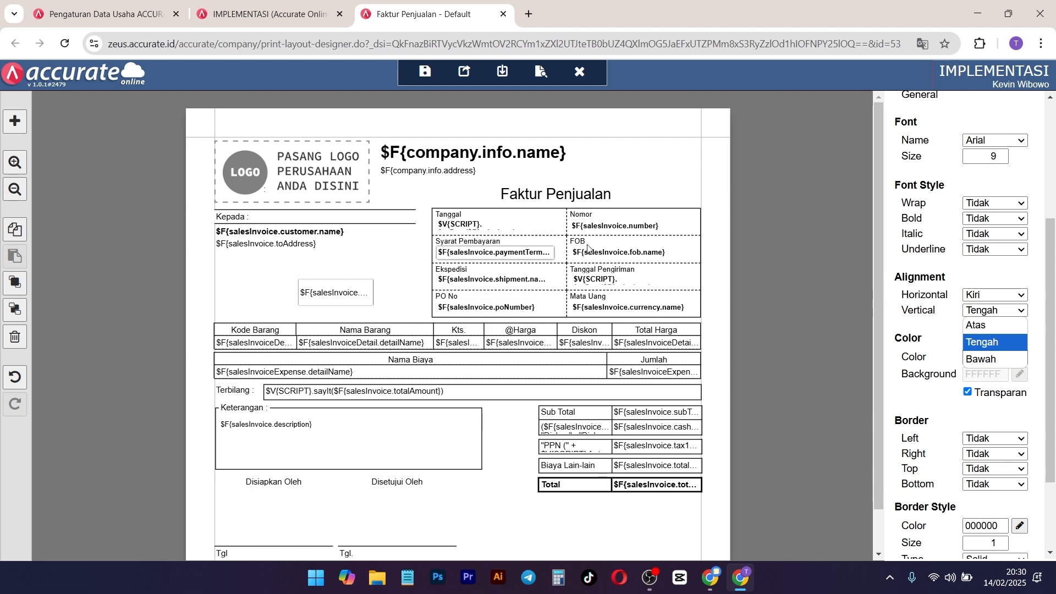
{"action": "left_click", "coordinate": [946, 315]}
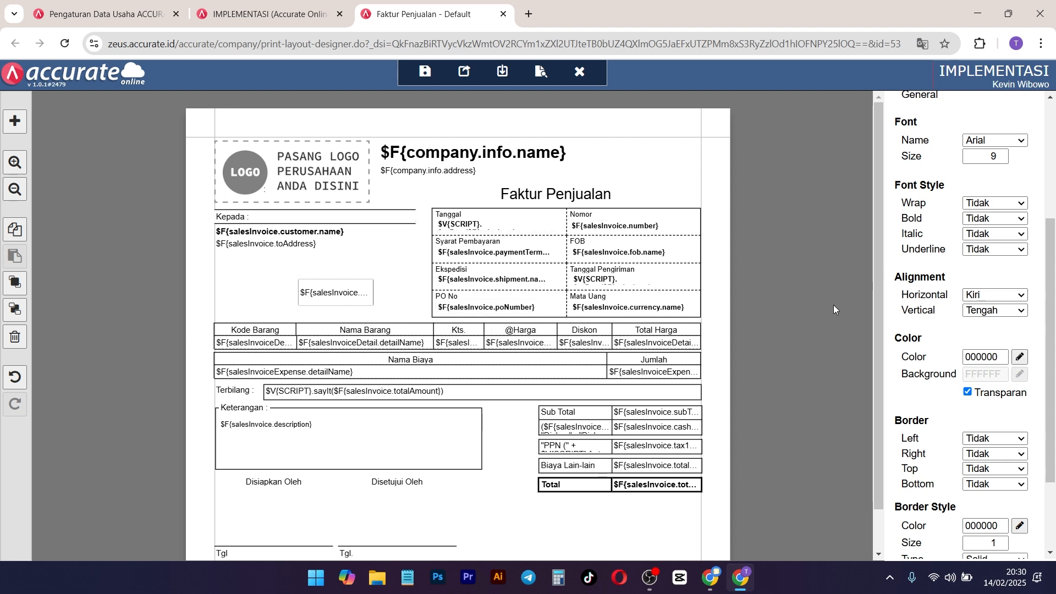
{"action": "scroll", "coordinate": [917, 355], "scroll_direction": "down", "scroll_amount": 1}
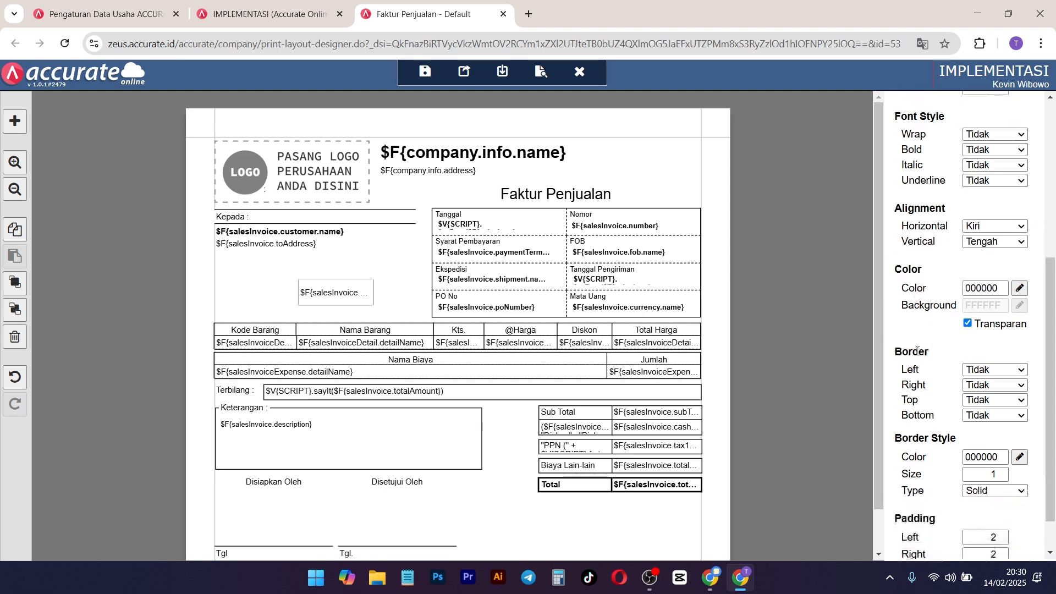
Step: Try a left border on the createDate variable and set it back to Tidak
{"action": "left_click", "coordinate": [1006, 374]}
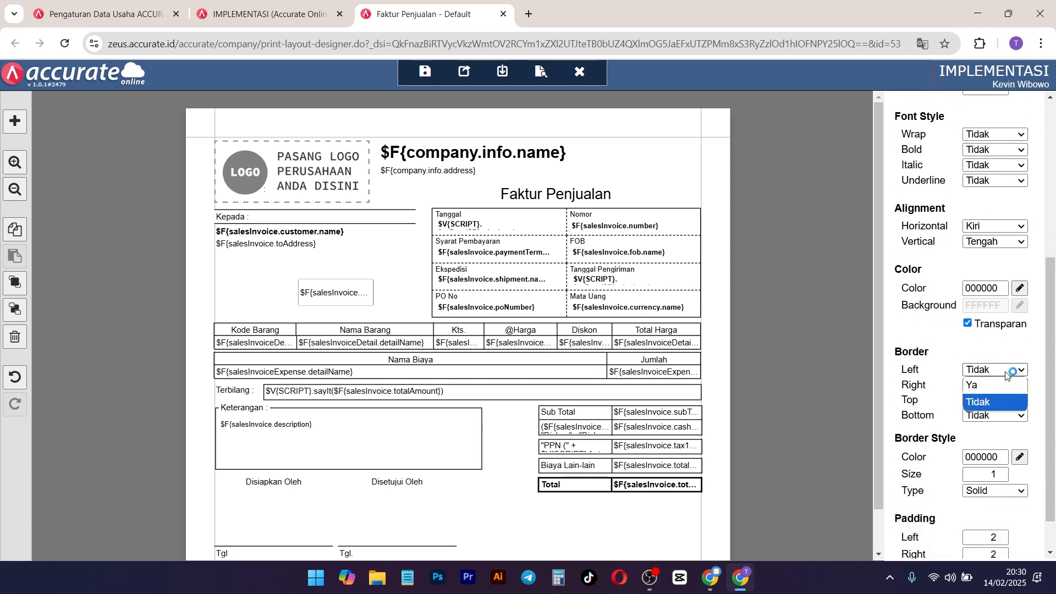
{"action": "left_click", "coordinate": [994, 385]}
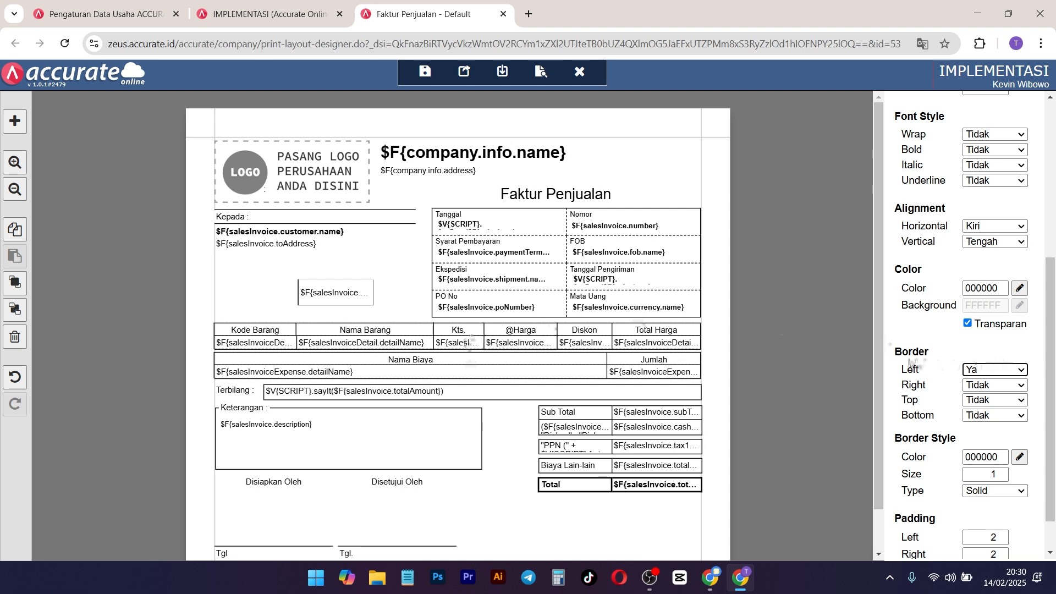
{"action": "left_click_drag", "start_coordinate": [360, 292], "coordinate": [347, 288]}
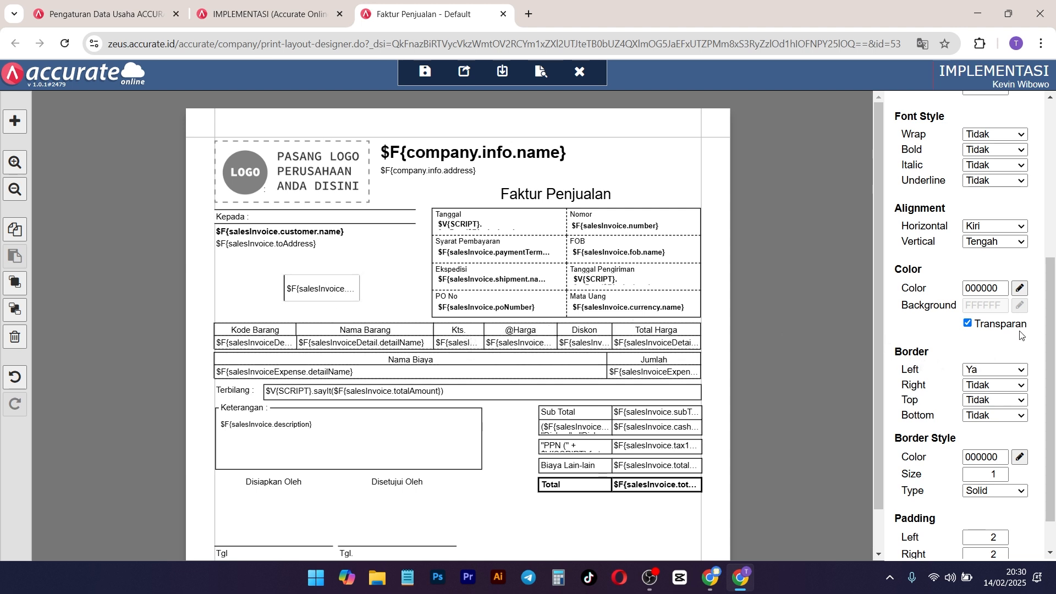
{"action": "left_click", "coordinate": [1005, 372]}
{"action": "left_click", "coordinate": [993, 396]}
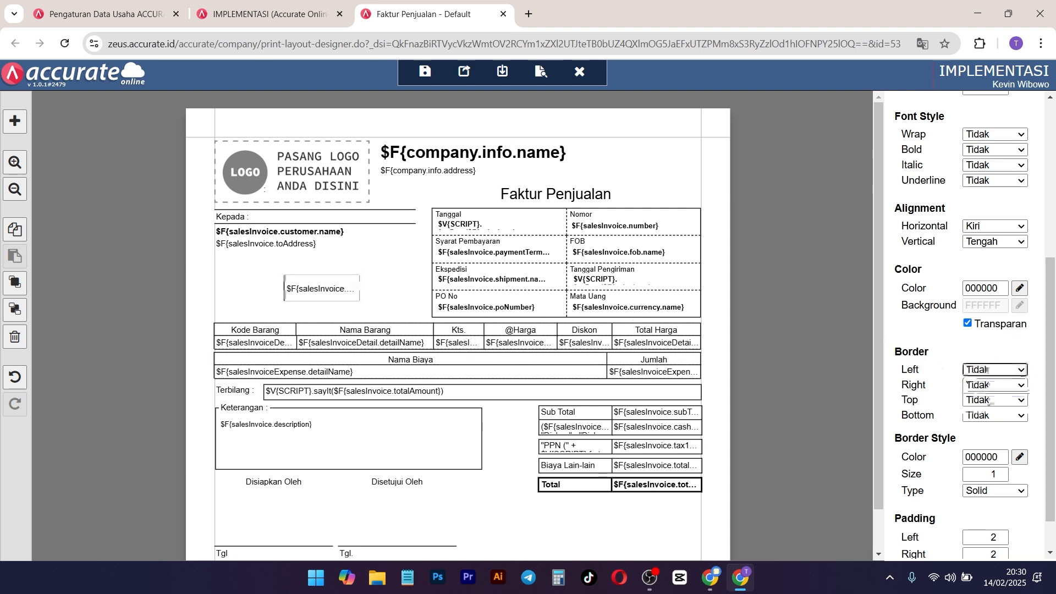
{"action": "left_click", "coordinate": [423, 328]}
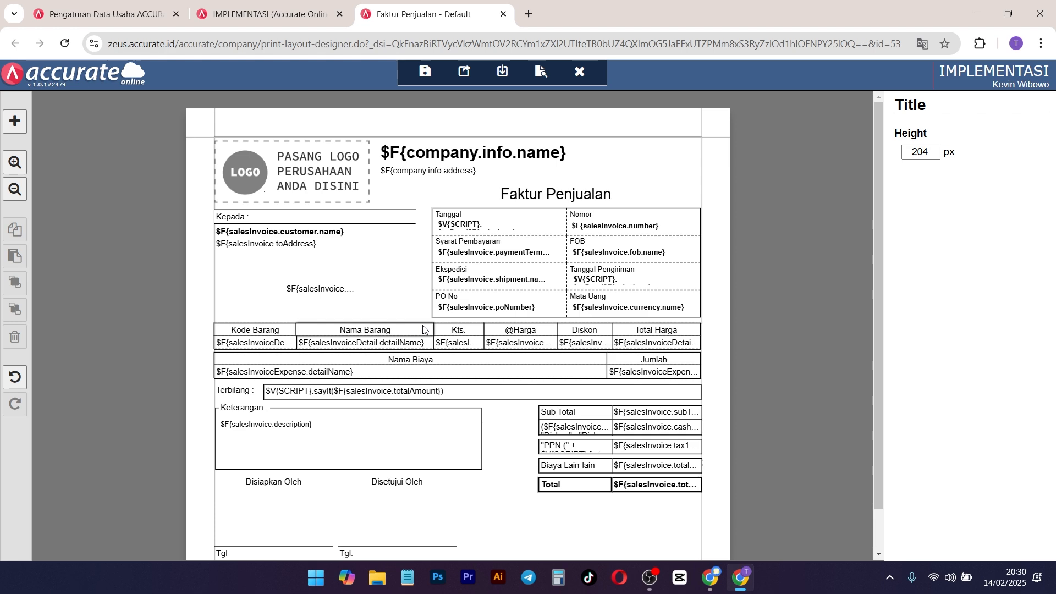
Step: Set the createDate variable's left, right and top borders to Ya, leave the bottom at Tidak, and move the element to about X 82, Y 151
{"action": "left_click", "coordinate": [321, 295]}
{"action": "scroll", "coordinate": [909, 411], "scroll_direction": "down", "scroll_amount": 1}
{"action": "scroll", "coordinate": [909, 412], "scroll_direction": "down", "scroll_amount": 5}
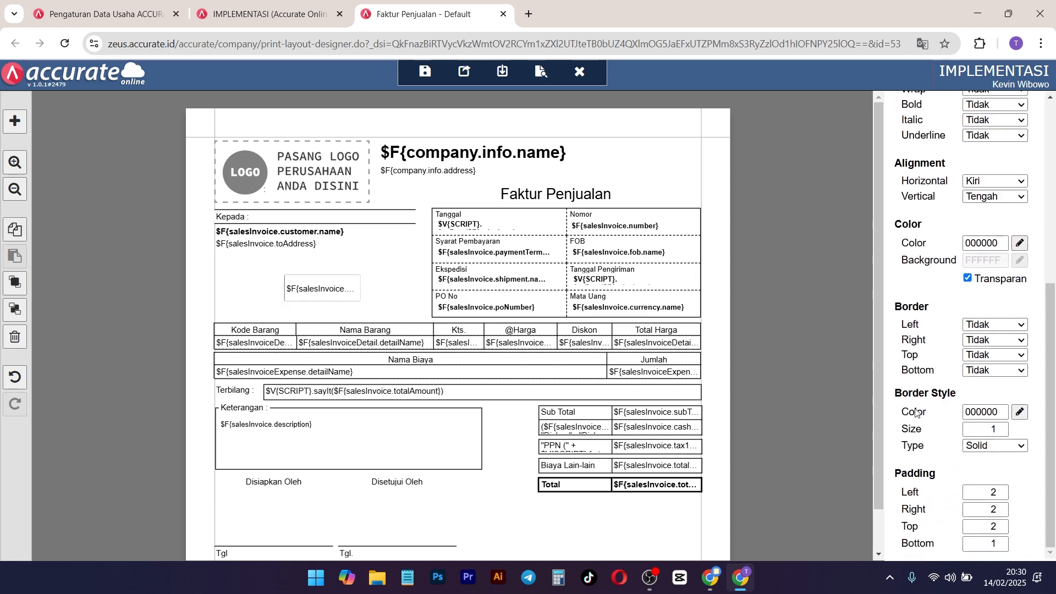
{"action": "left_click", "coordinate": [1007, 327]}
{"action": "left_click", "coordinate": [976, 340]}
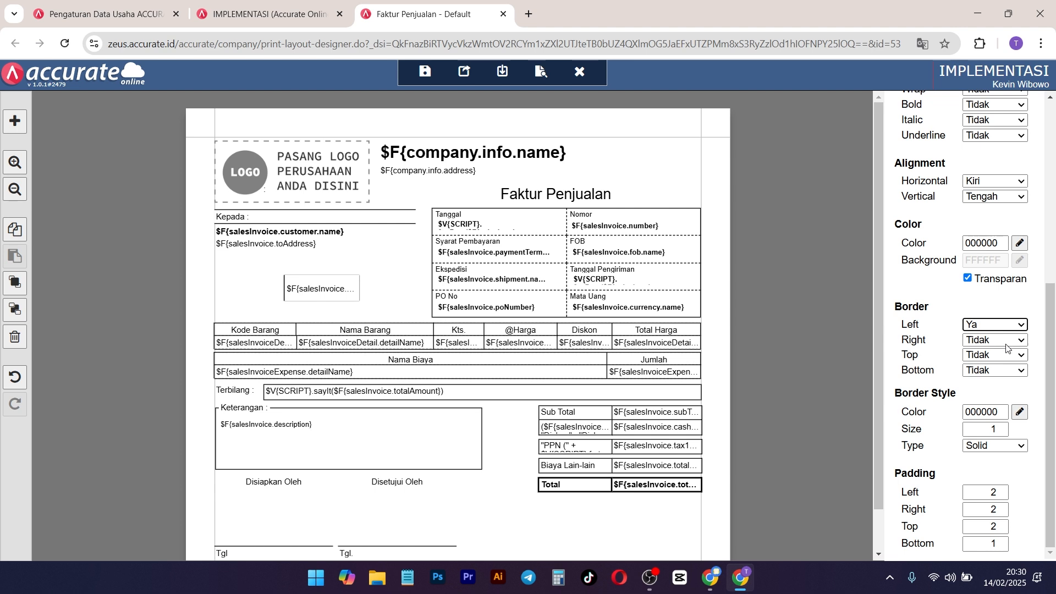
{"action": "left_click", "coordinate": [1011, 340]}
{"action": "left_click", "coordinate": [998, 355]}
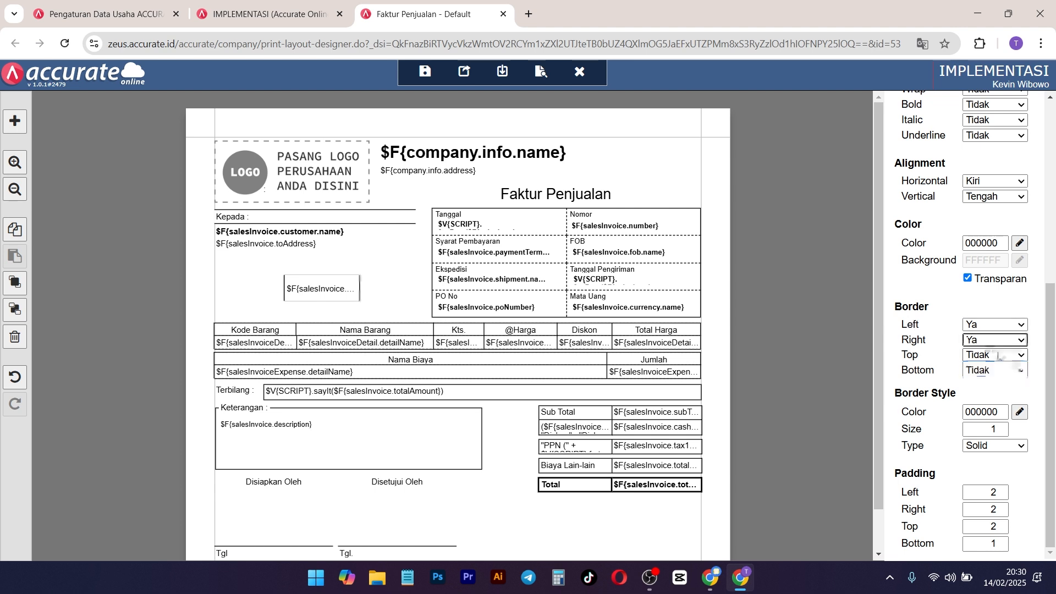
{"action": "left_click", "coordinate": [1002, 356]}
{"action": "left_click", "coordinate": [985, 370]}
{"action": "left_click", "coordinate": [984, 370]}
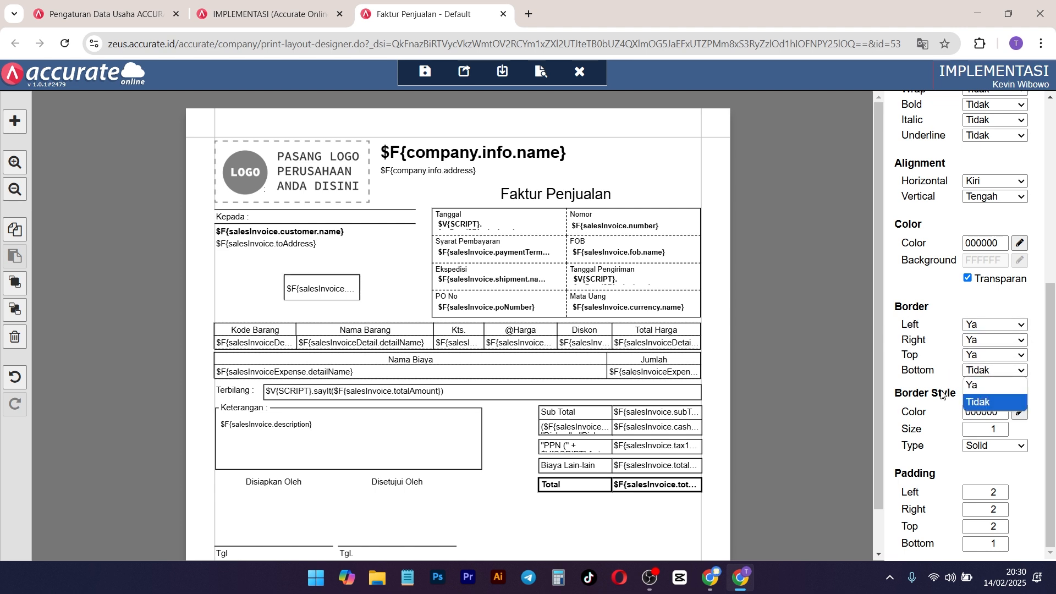
{"action": "left_click", "coordinate": [985, 403]}
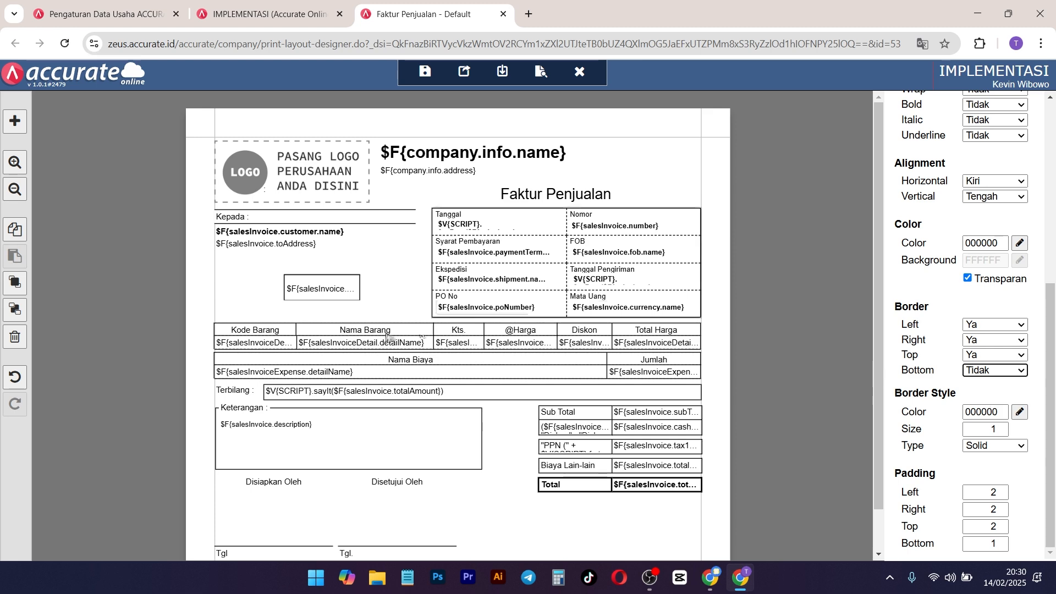
{"action": "left_click", "coordinate": [375, 301]}
{"action": "left_click_drag", "start_coordinate": [337, 296], "coordinate": [342, 296]}
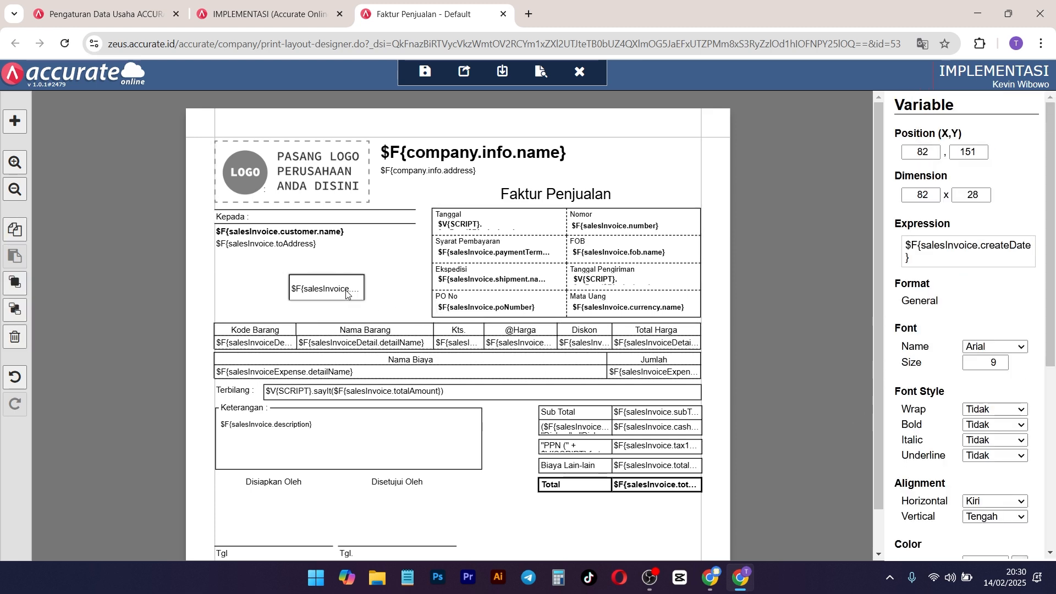
Step: Examine the variable's border style settings, including the available line types, and its padding values
{"action": "scroll", "coordinate": [922, 389], "scroll_direction": "down", "scroll_amount": 5}
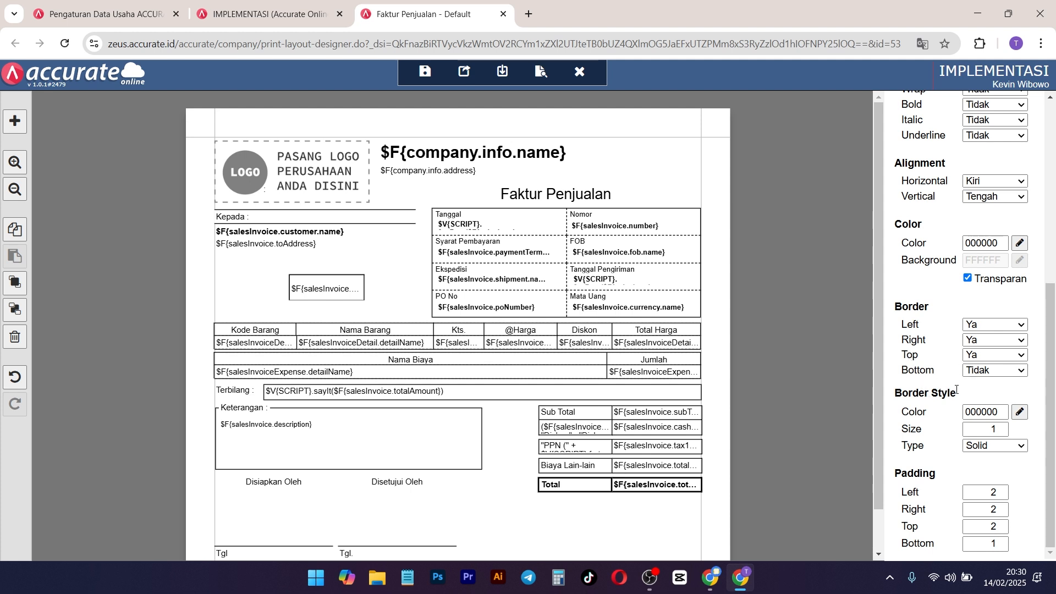
{"action": "left_click_drag", "start_coordinate": [957, 390], "coordinate": [899, 391]}
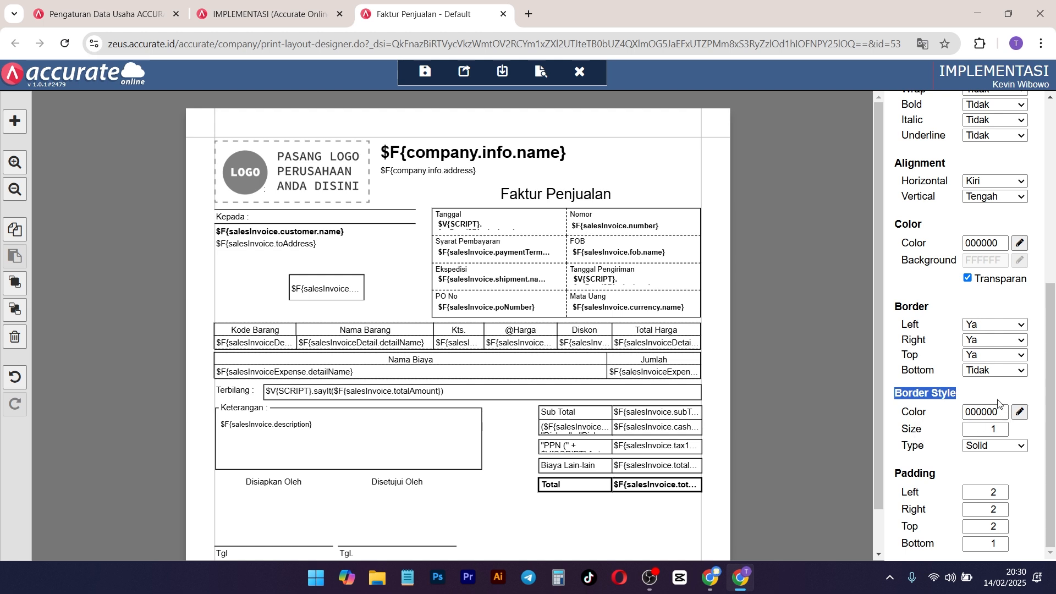
{"action": "left_click", "coordinate": [1002, 447]}
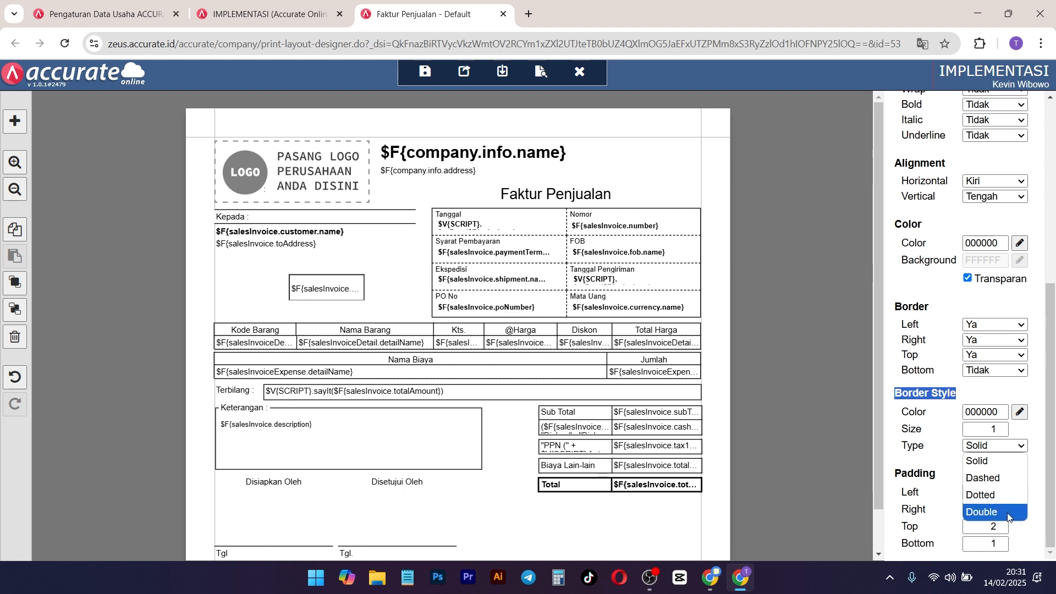
{"action": "left_click", "coordinate": [910, 446]}
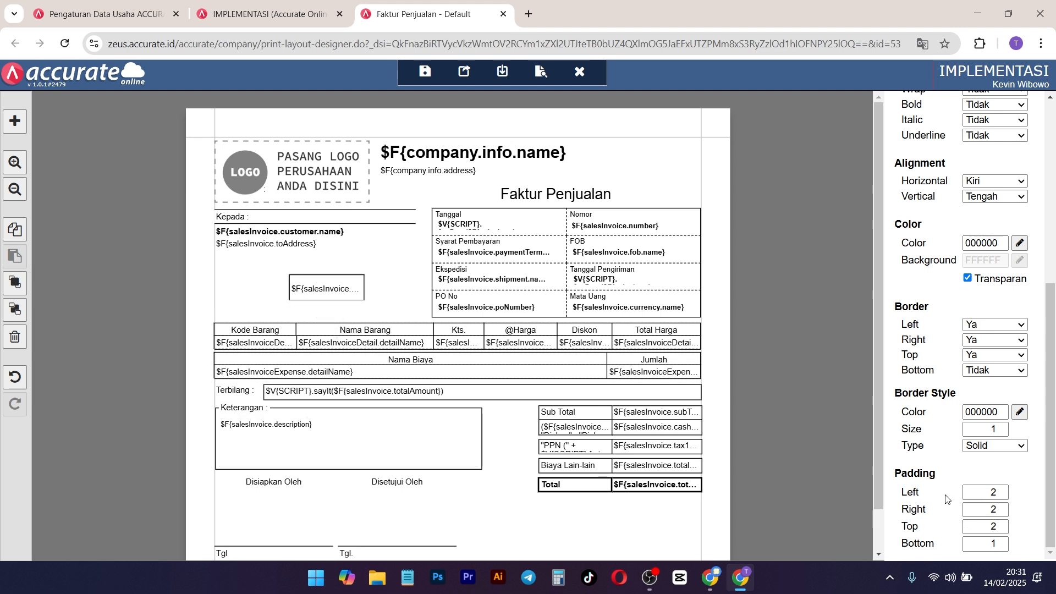
{"action": "scroll", "coordinate": [984, 362], "scroll_direction": "up", "scroll_amount": 6}
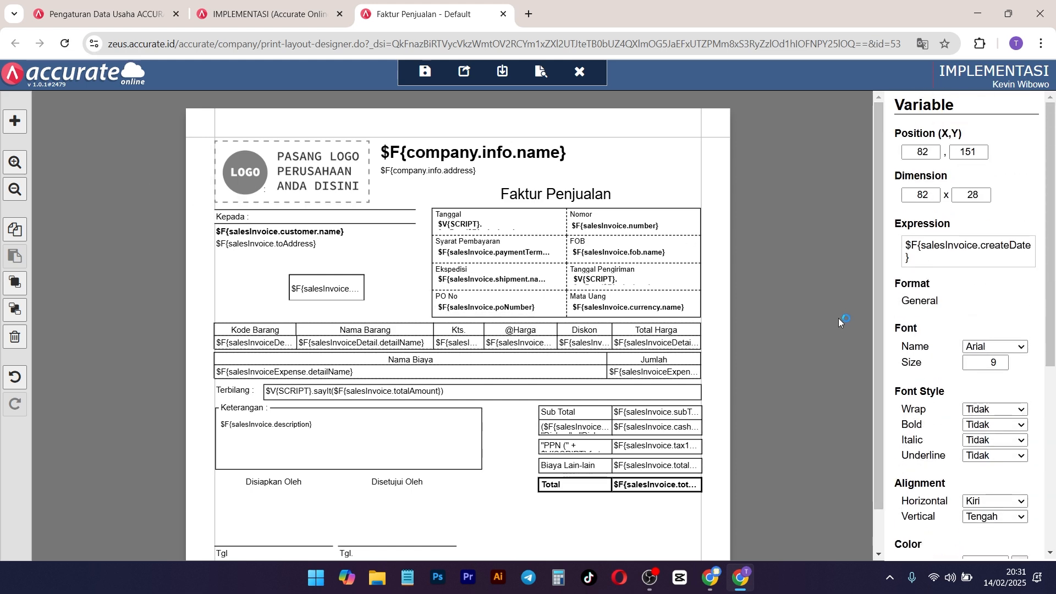
Step: Add a Label element and place it just above the createDate variable at about X 86, Y 126
{"action": "left_click", "coordinate": [15, 121]}
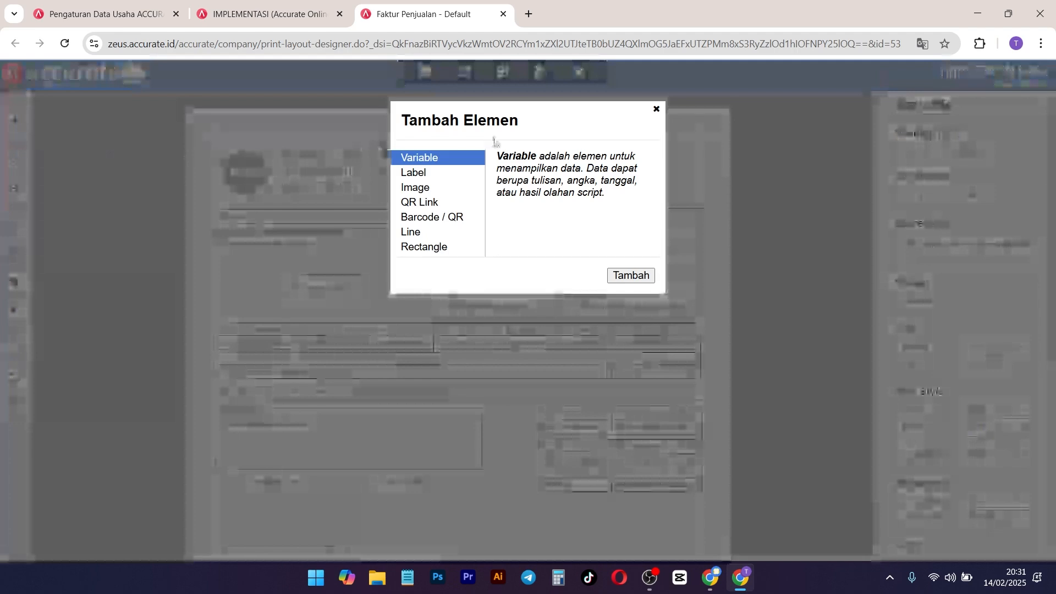
{"action": "left_click", "coordinate": [421, 173]}
{"action": "left_click", "coordinate": [631, 275]}
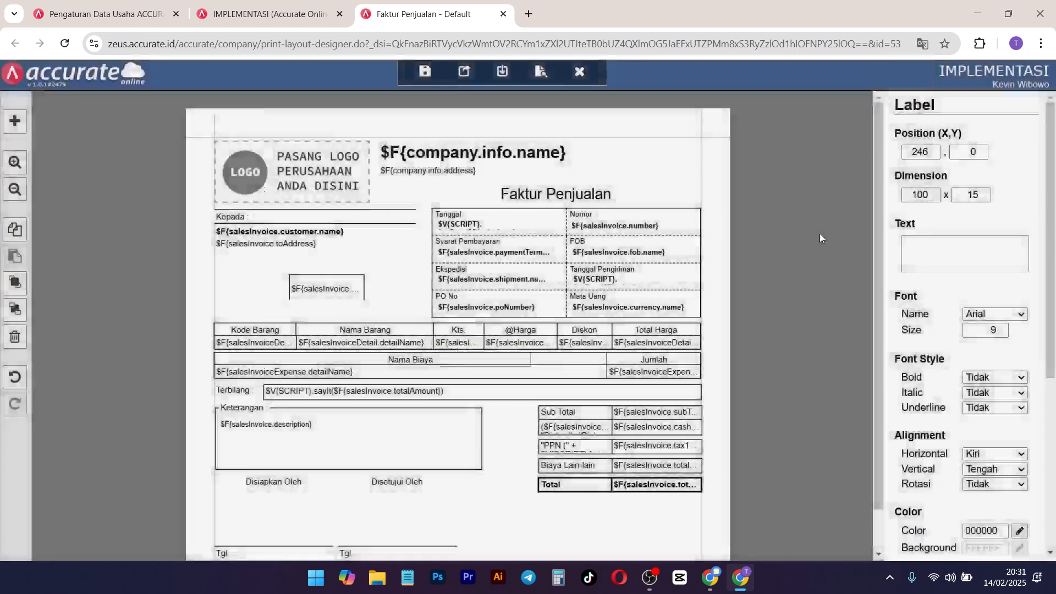
{"action": "left_click_drag", "start_coordinate": [498, 365], "coordinate": [353, 269]}
Step: Compare the new label's properties with the createDate variable's expression settings and open the label's text for editing
{"action": "scroll", "coordinate": [949, 236], "scroll_direction": "down", "scroll_amount": 5}
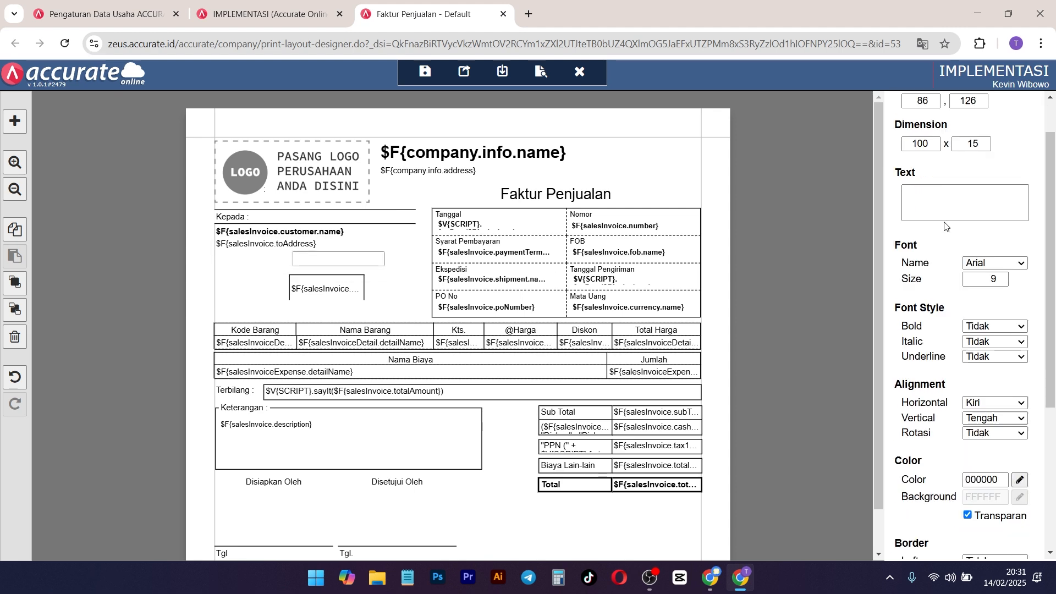
{"action": "scroll", "coordinate": [949, 232], "scroll_direction": "down", "scroll_amount": 1}
{"action": "scroll", "coordinate": [1028, 436], "scroll_direction": "up", "scroll_amount": 12}
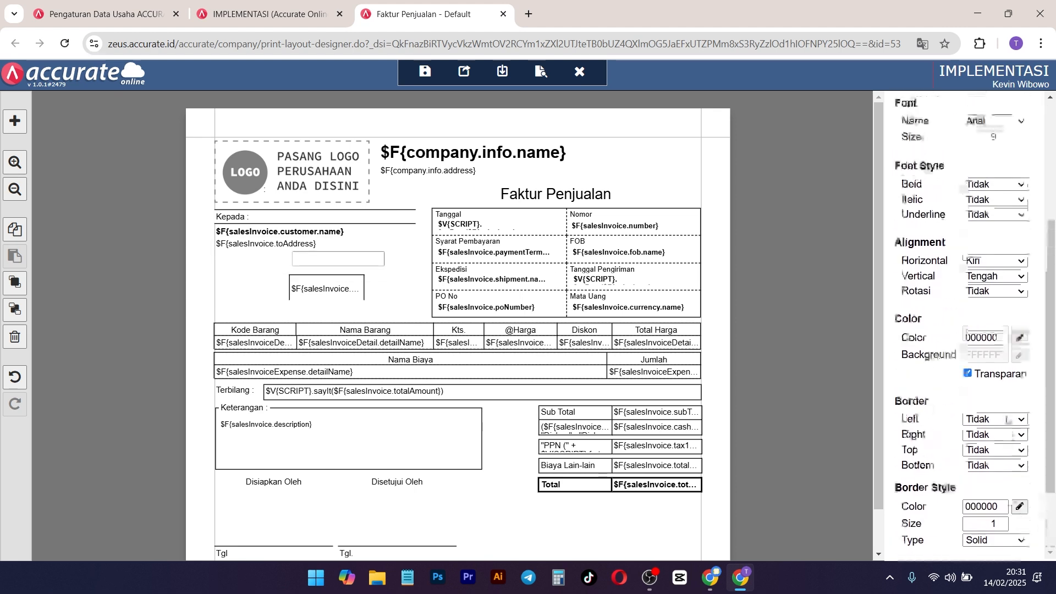
{"action": "left_click", "coordinate": [944, 180]}
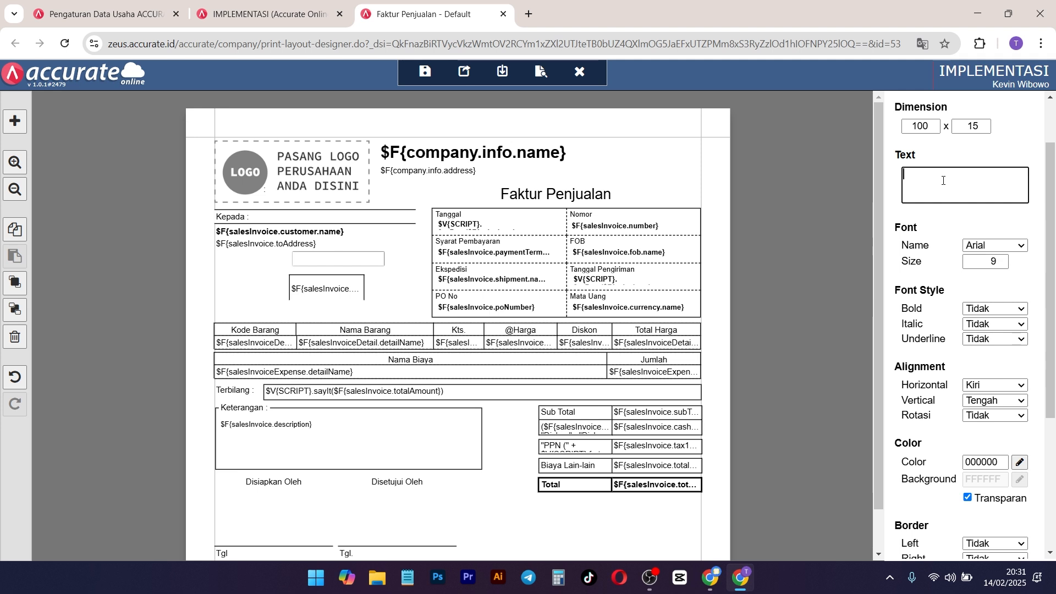
{"action": "left_click", "coordinate": [342, 288]}
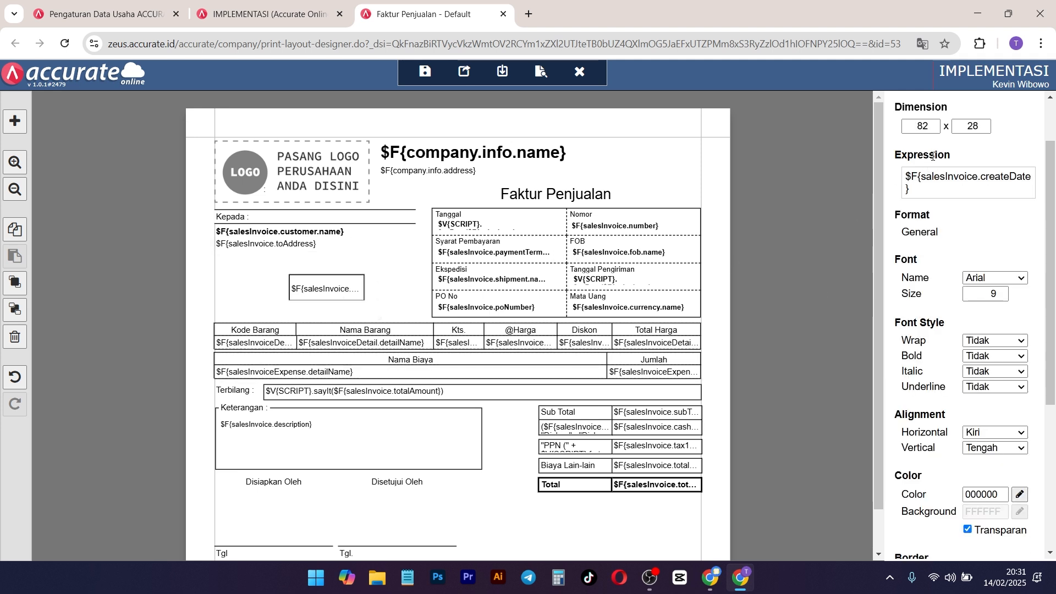
{"action": "left_click", "coordinate": [340, 261]}
{"action": "left_click", "coordinate": [924, 172]}
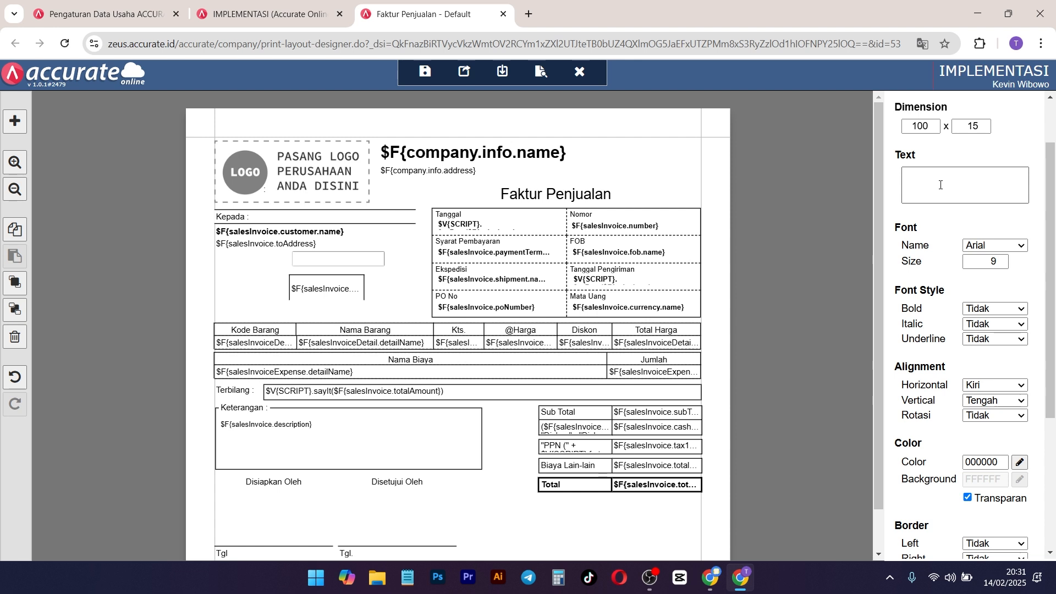
Step: Examine the text properties of the Tanggal, Nomor and Syarat Pembayaran labels and reselect the empty label above the createDate variable
{"action": "left_click", "coordinate": [452, 215]}
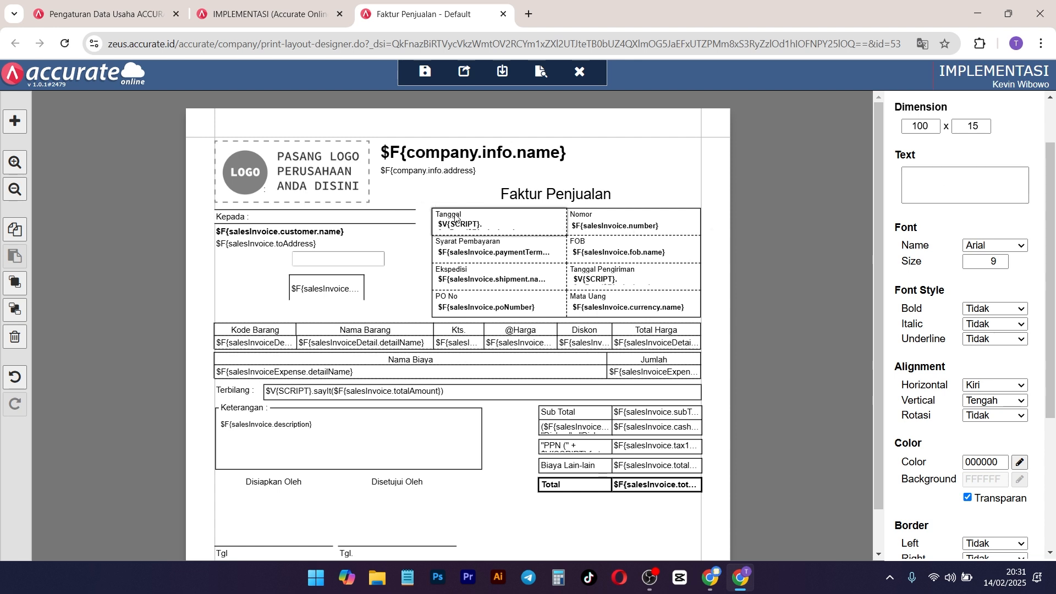
{"action": "left_click", "coordinate": [456, 218]}
{"action": "left_click", "coordinate": [588, 215]}
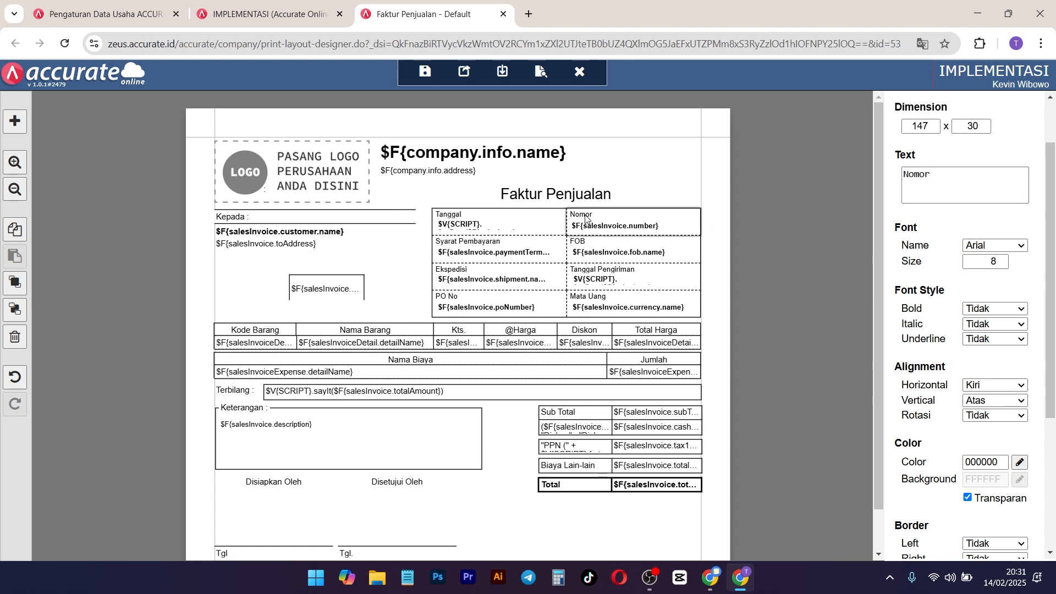
{"action": "left_click", "coordinate": [456, 255]}
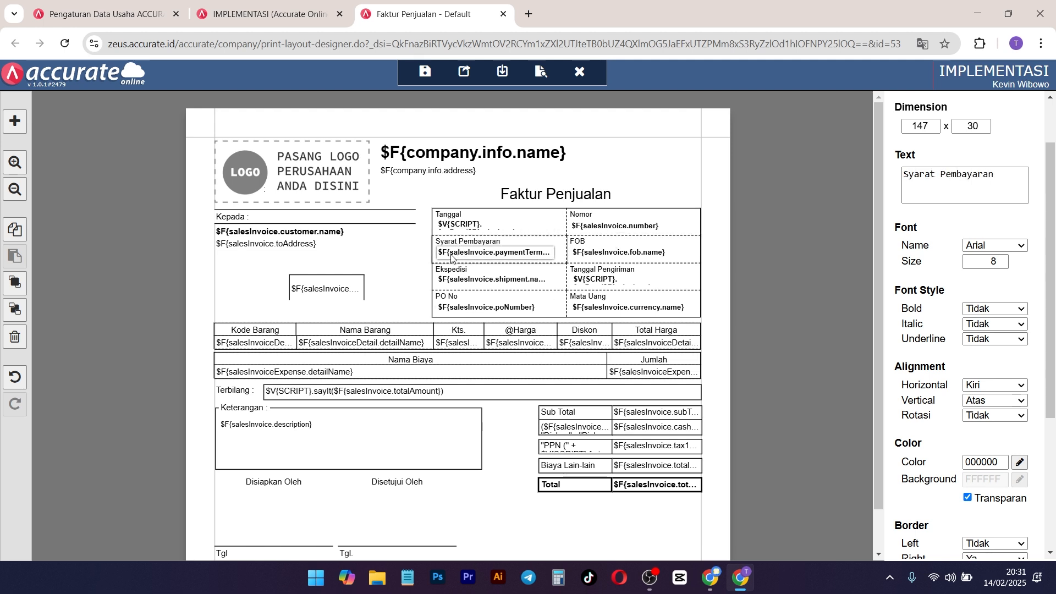
{"action": "left_click", "coordinate": [354, 266]}
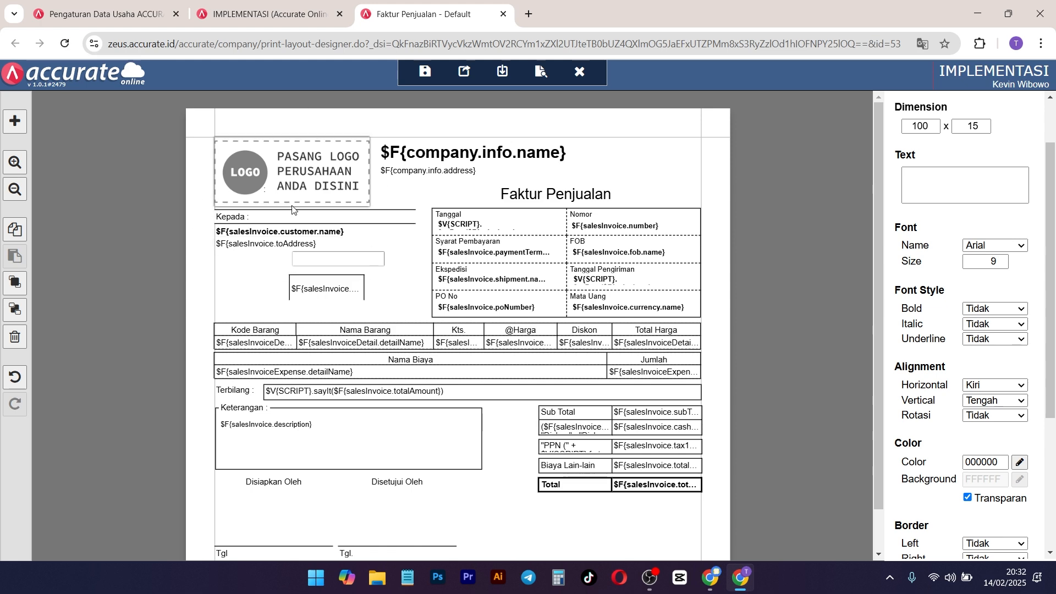
Step: Review the descriptions of the Image, QR Link, Barcode / QR, Line and Rectangle element types without adding any element
{"action": "left_click", "coordinate": [15, 121]}
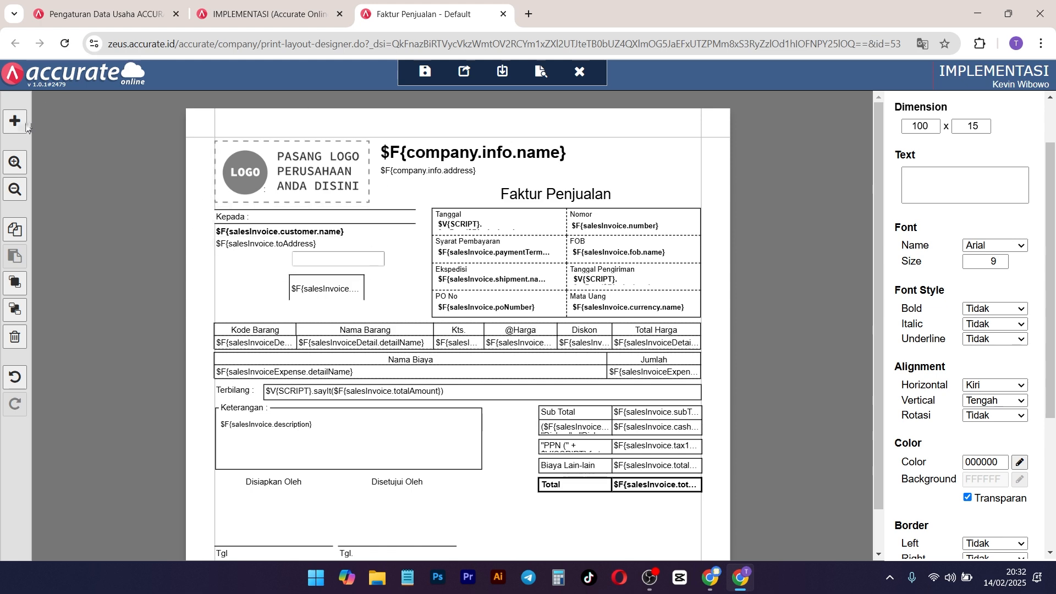
{"action": "left_click", "coordinate": [429, 189]}
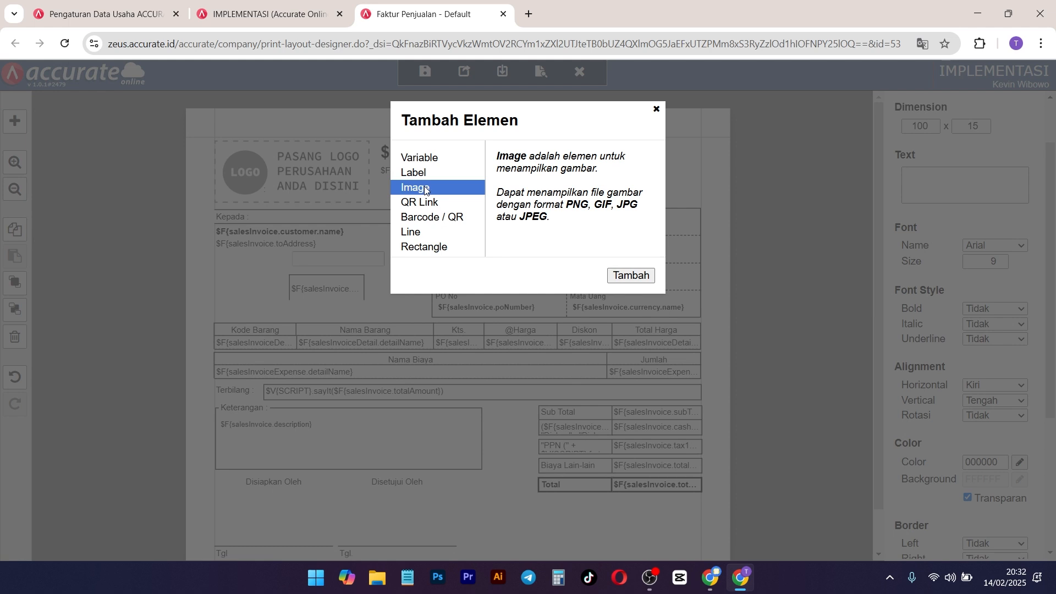
{"action": "left_click", "coordinate": [421, 205]}
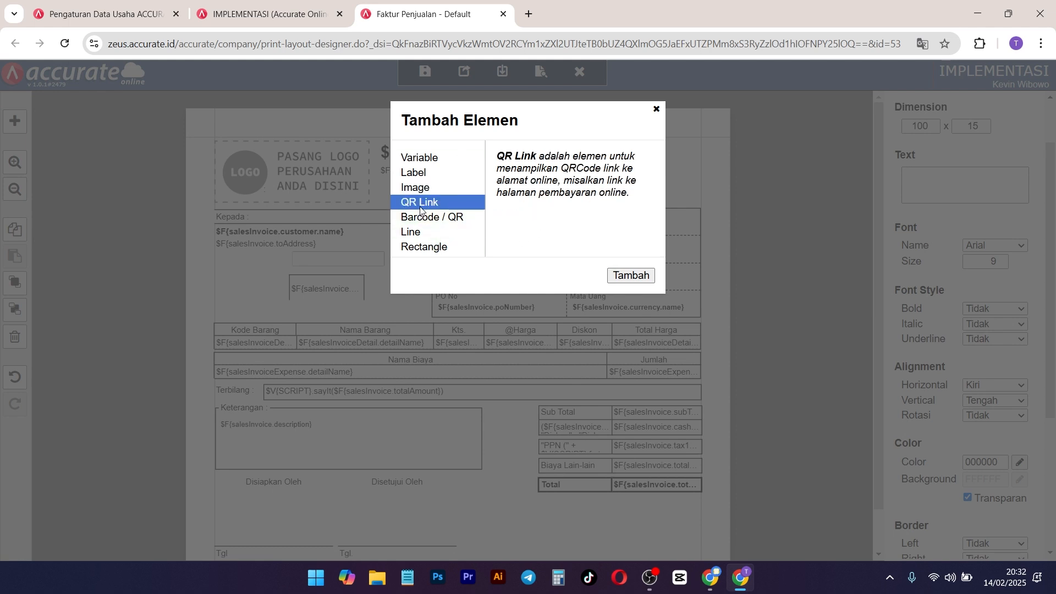
{"action": "left_click", "coordinate": [433, 220]}
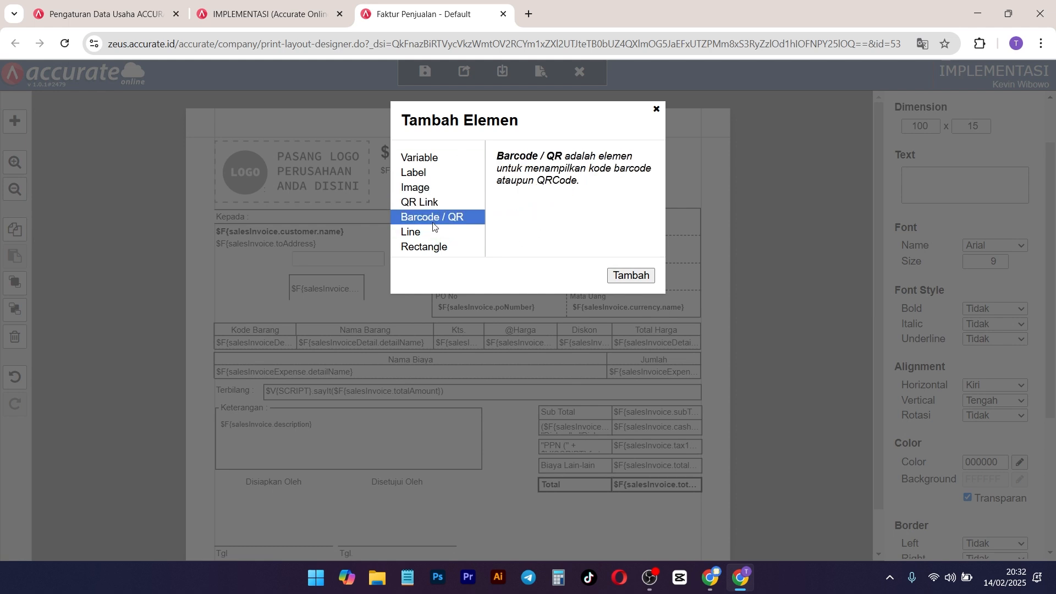
{"action": "left_click", "coordinate": [417, 233]}
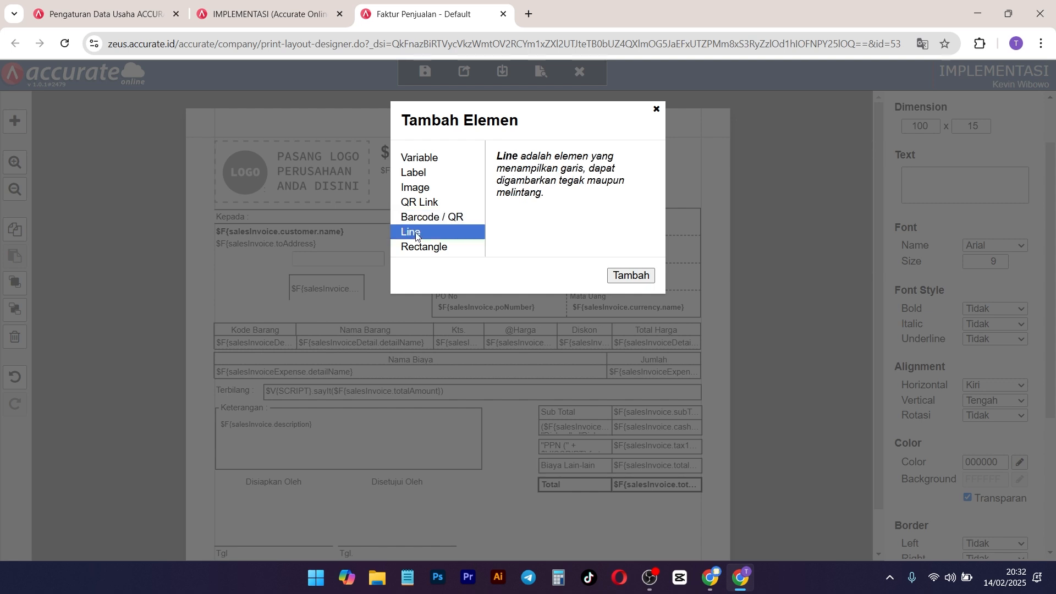
{"action": "left_click", "coordinate": [439, 252]}
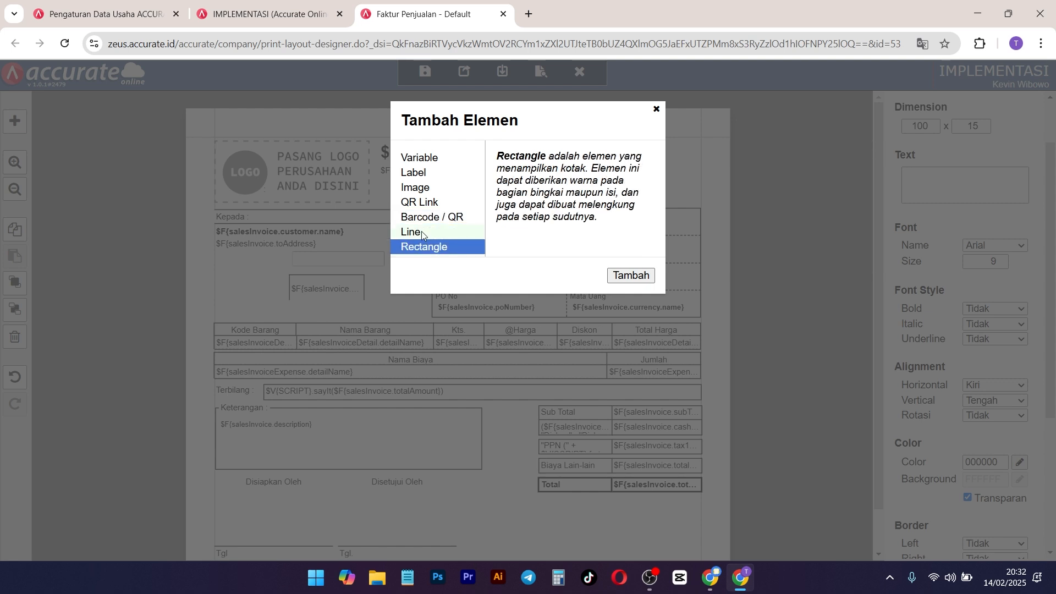
{"action": "left_click", "coordinate": [421, 235]}
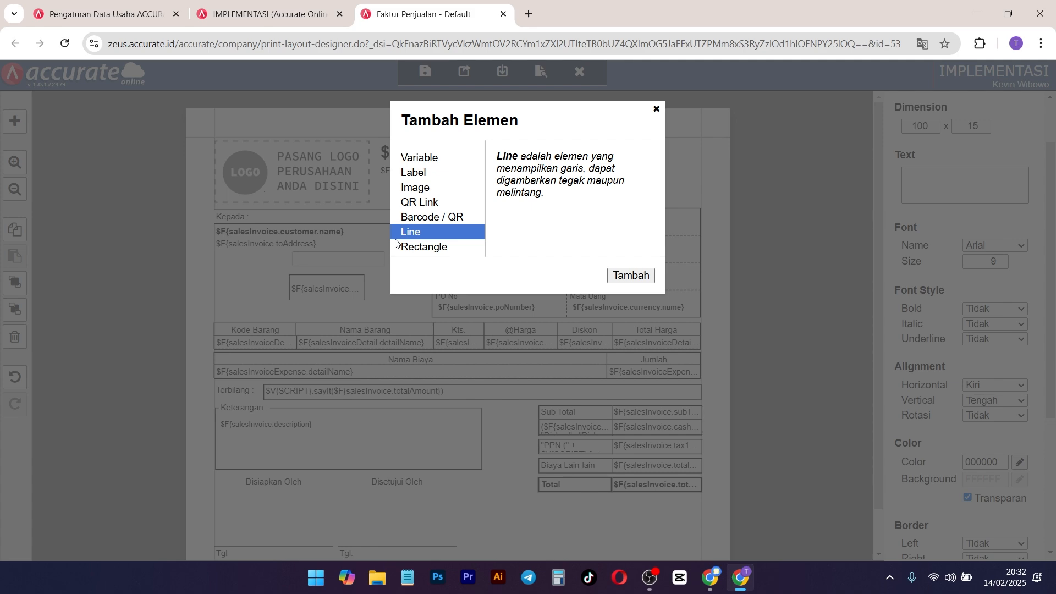
{"action": "left_click", "coordinate": [655, 110]}
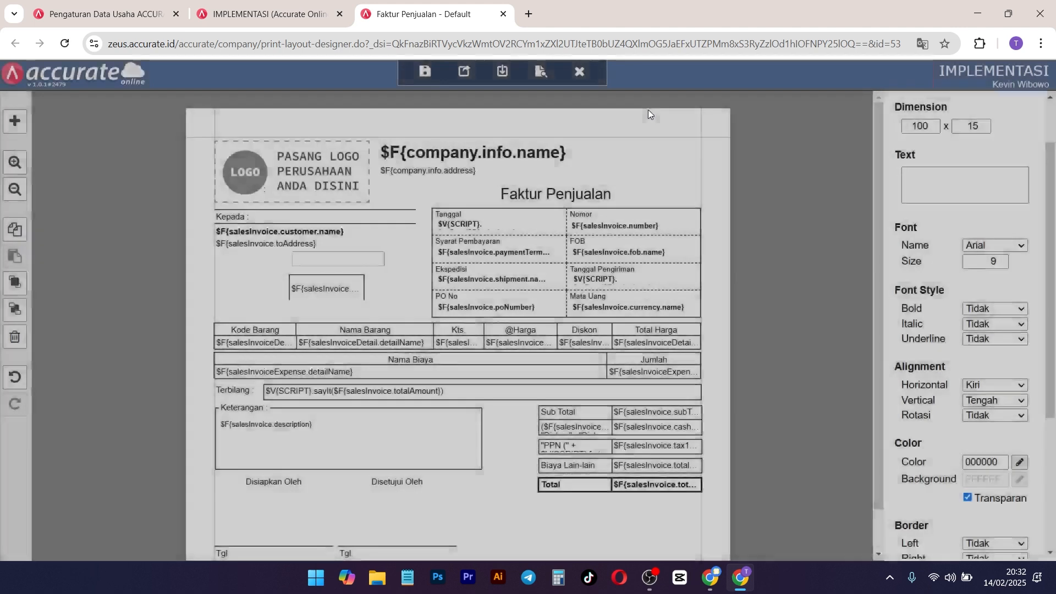
{"action": "left_click", "coordinate": [15, 163]}
{"action": "left_click", "coordinate": [20, 190]}
{"action": "left_click", "coordinate": [18, 165]}
{"action": "left_click", "coordinate": [20, 190]}
{"action": "left_click", "coordinate": [19, 165]}
{"action": "left_click", "coordinate": [20, 191]}
{"action": "left_click", "coordinate": [19, 166]}
{"action": "left_click", "coordinate": [20, 190]}
{"action": "left_click", "coordinate": [19, 167]}
{"action": "left_click", "coordinate": [20, 191]}
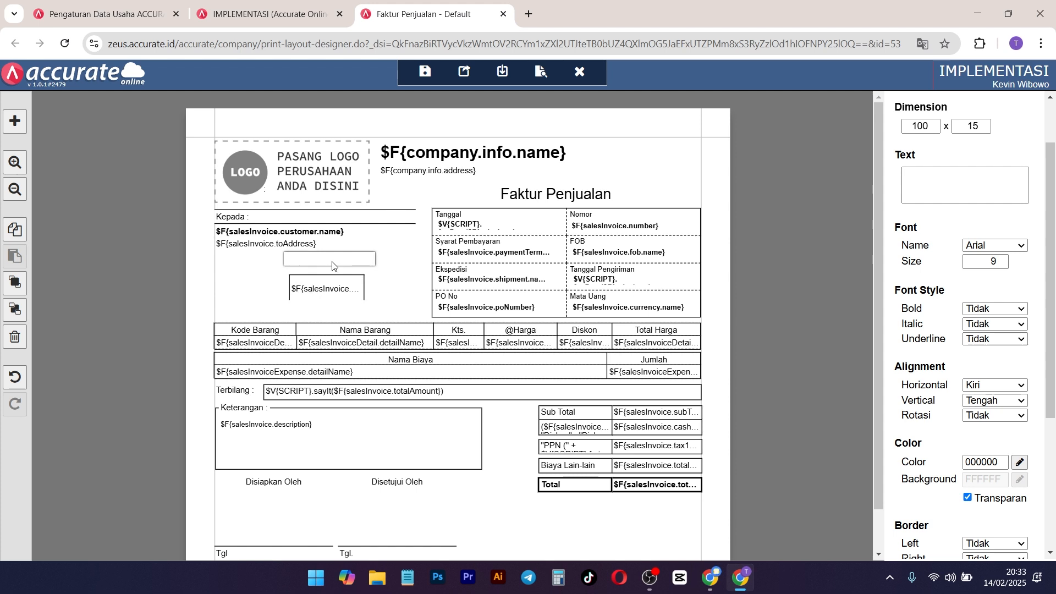
Step: Duplicate the createDate variable, place the copy beside the original at about X 27, Y 151, and reselect the original
{"action": "left_click", "coordinate": [329, 288]}
{"action": "left_click", "coordinate": [17, 230]}
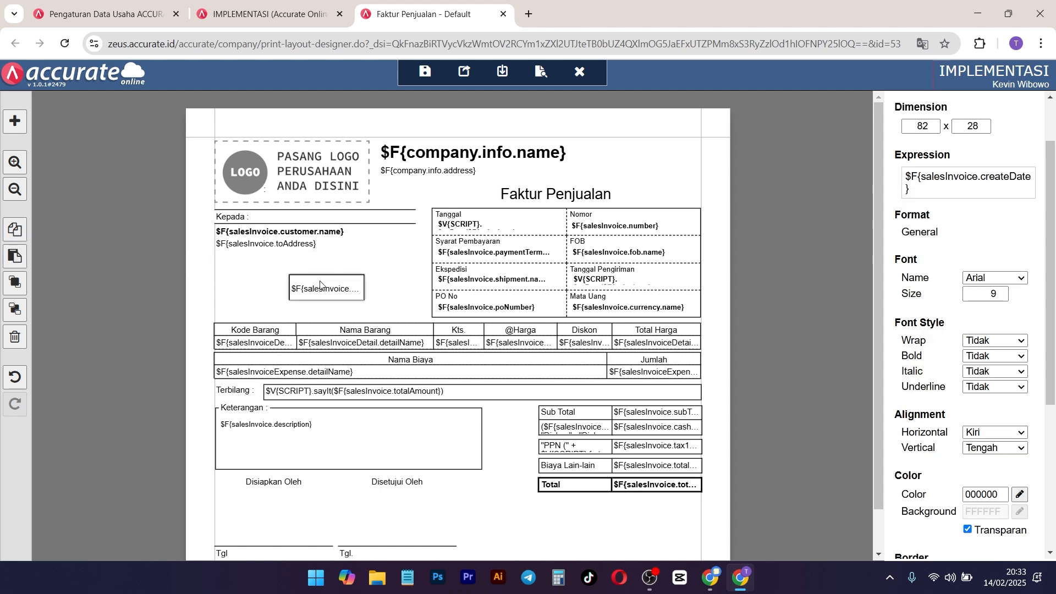
{"action": "left_click", "coordinate": [17, 257]}
{"action": "left_click_drag", "start_coordinate": [329, 295], "coordinate": [296, 297]}
{"action": "left_click", "coordinate": [401, 293]}
{"action": "left_click", "coordinate": [352, 285]}
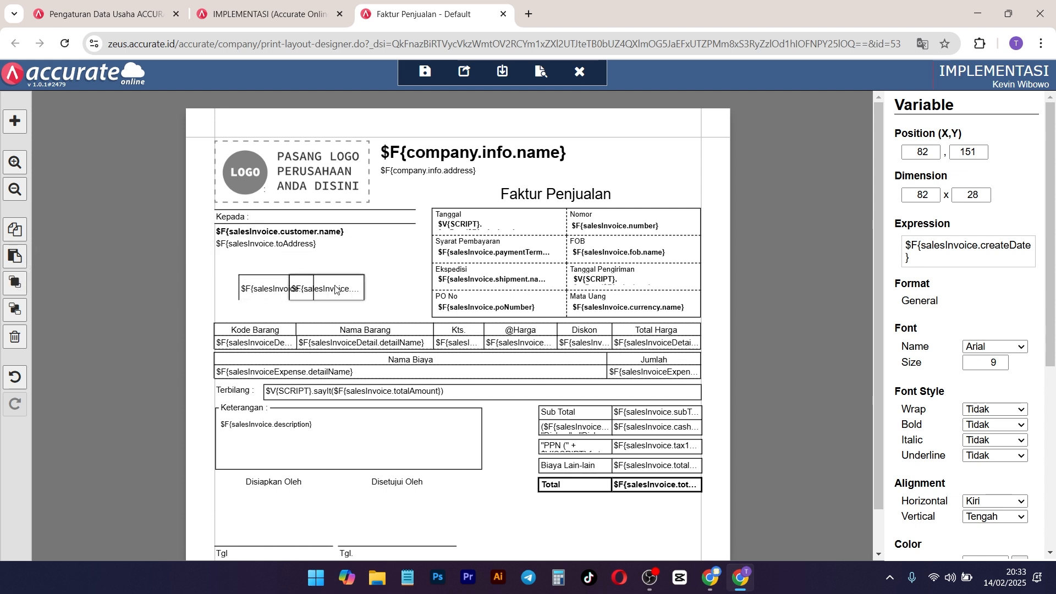
Step: Change the stacking order of the original createDate variable and move the overlapping duplicate to about X 17, Y 151
{"action": "left_click", "coordinate": [16, 283]}
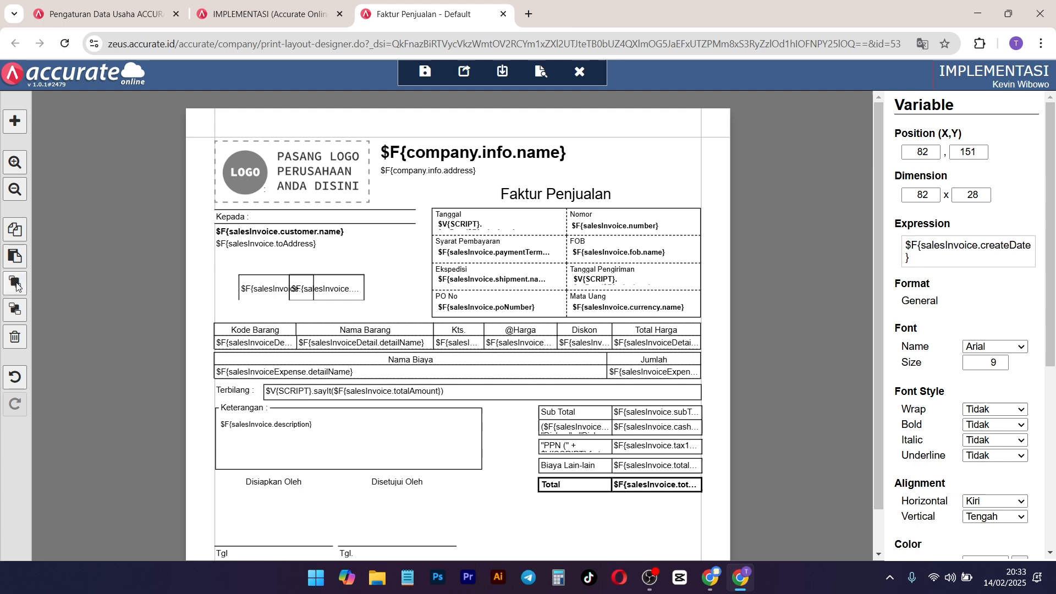
{"action": "left_click_drag", "start_coordinate": [303, 291], "coordinate": [252, 291]}
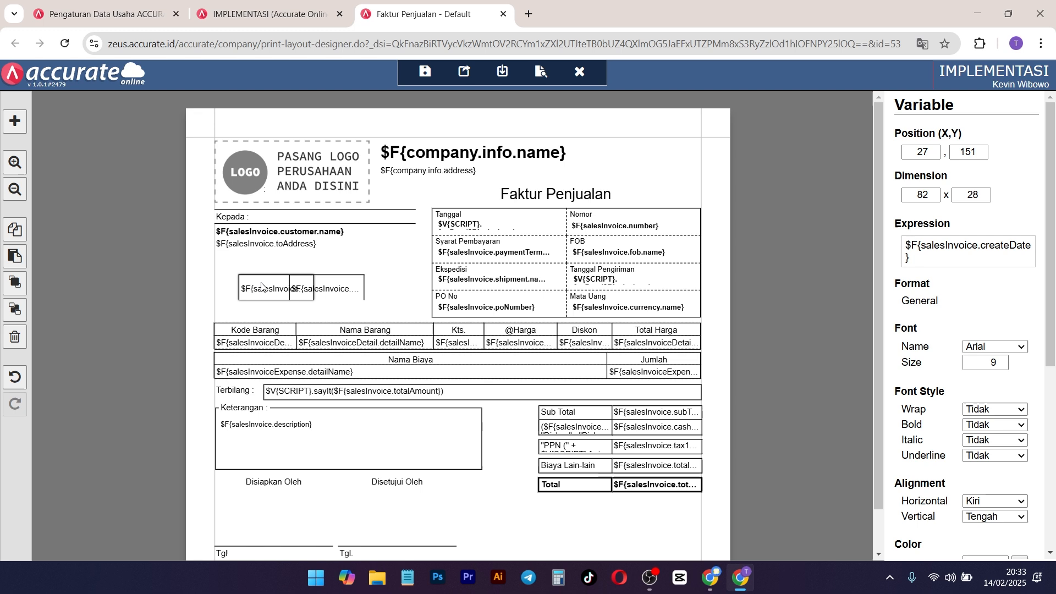
{"action": "left_click_drag", "start_coordinate": [261, 286], "coordinate": [252, 287]}
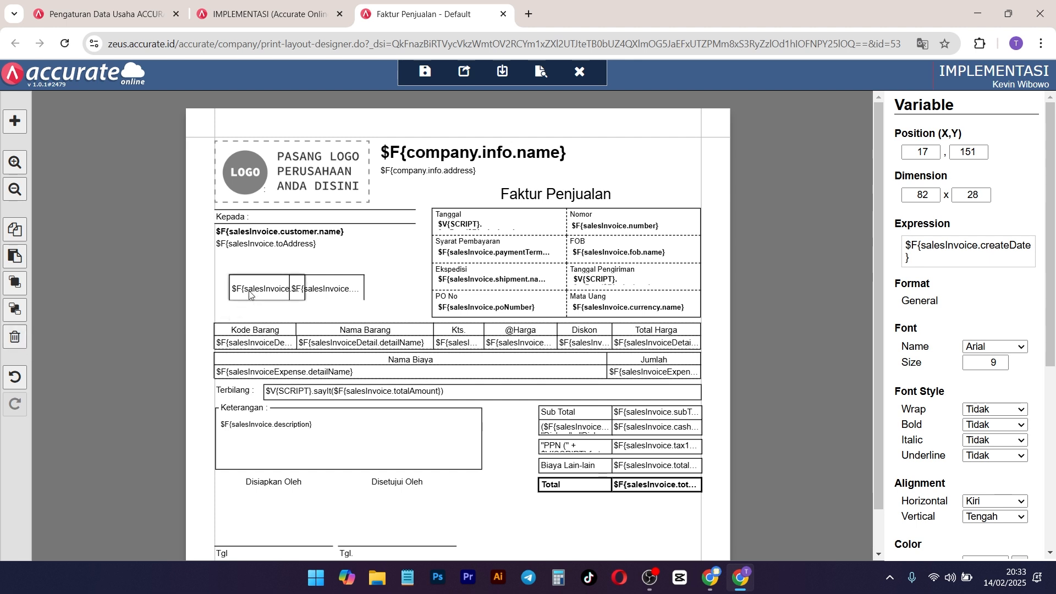
Step: Delete the duplicate createDate variable, undo the deletion, and delete the duplicate again
{"action": "left_click", "coordinate": [15, 337]}
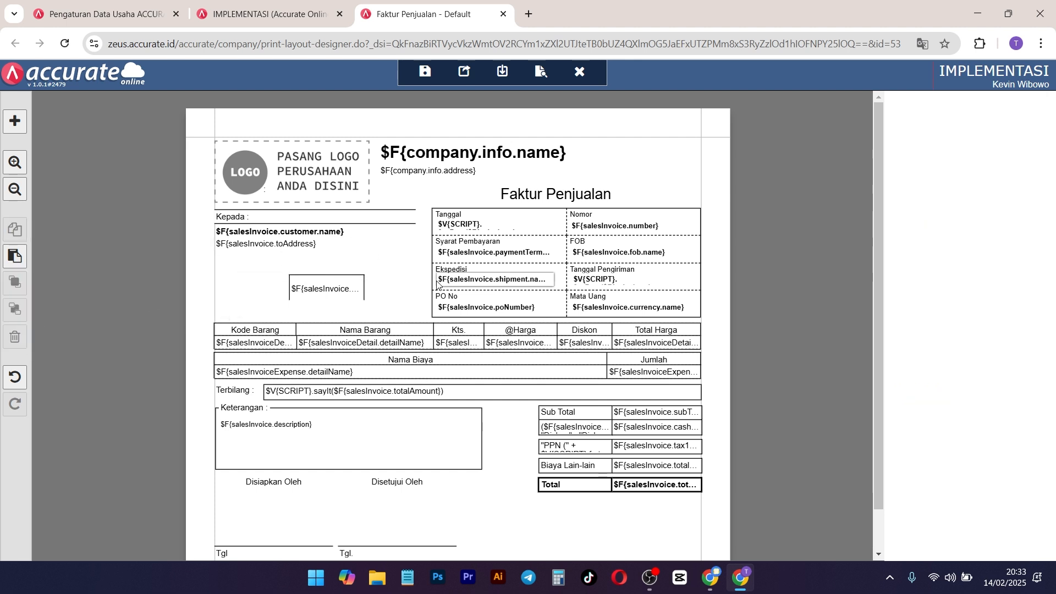
{"action": "left_click", "coordinate": [15, 377]}
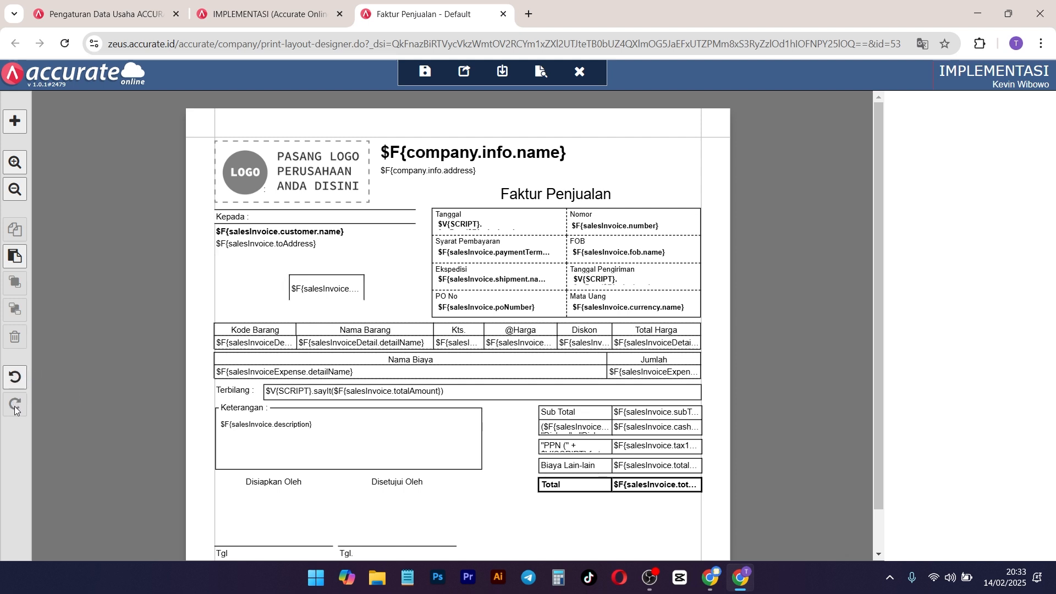
{"action": "left_click", "coordinate": [22, 380]}
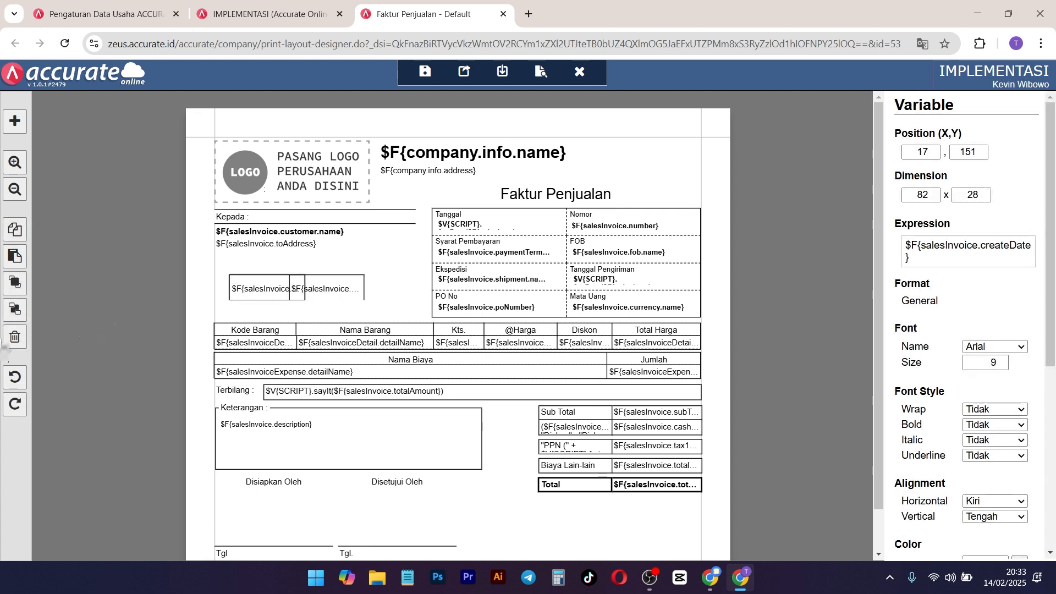
{"action": "left_click", "coordinate": [11, 336]}
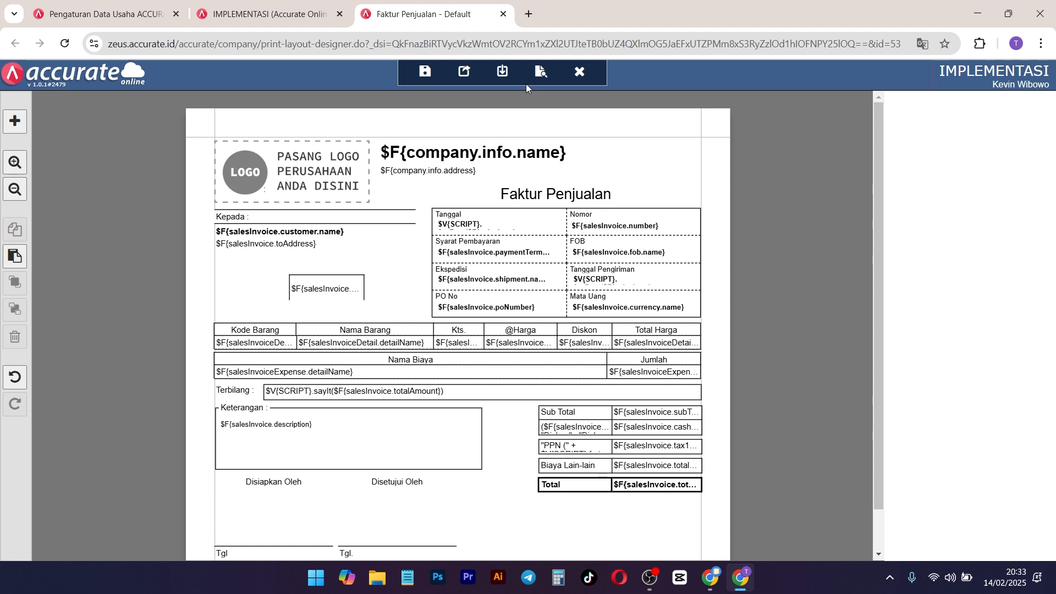
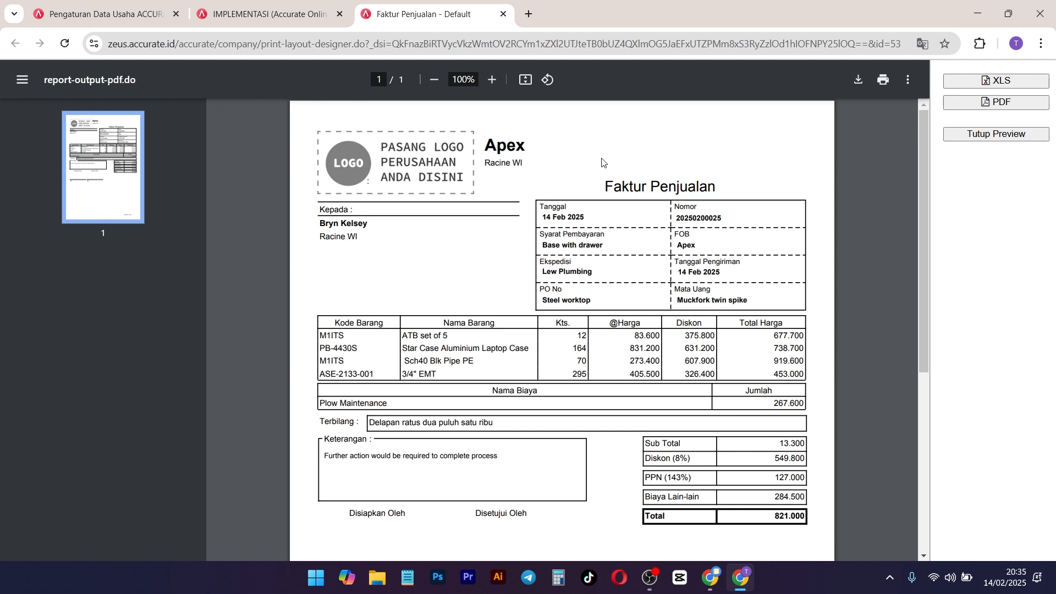
Step: Examine the sales invoice preview from header to signature area, including the item table columns, and close the preview
{"action": "scroll", "coordinate": [633, 223], "scroll_direction": "down", "scroll_amount": 3}
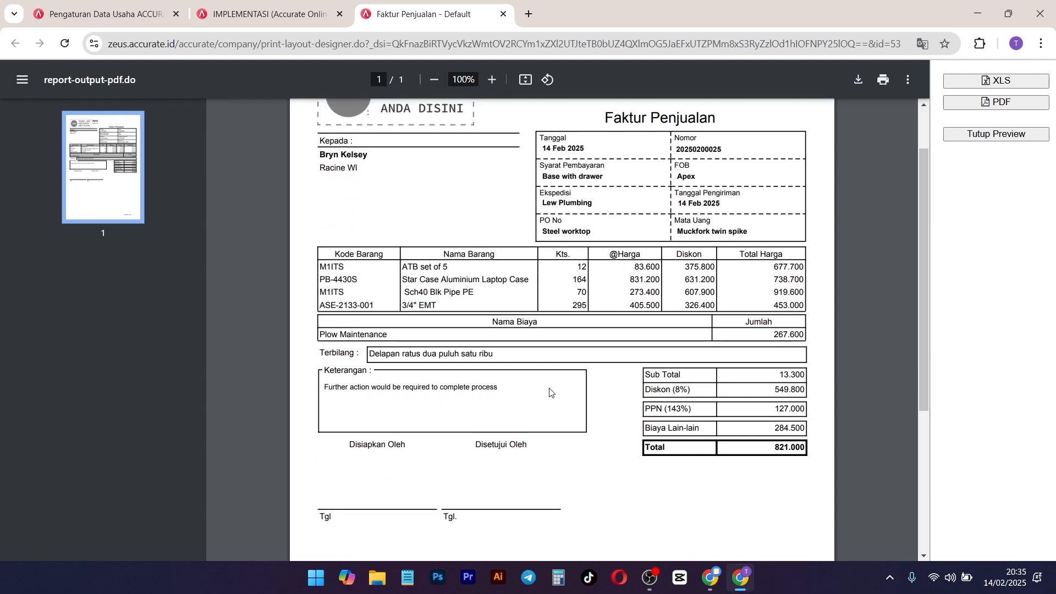
{"action": "scroll", "coordinate": [550, 392], "scroll_direction": "up", "scroll_amount": 3}
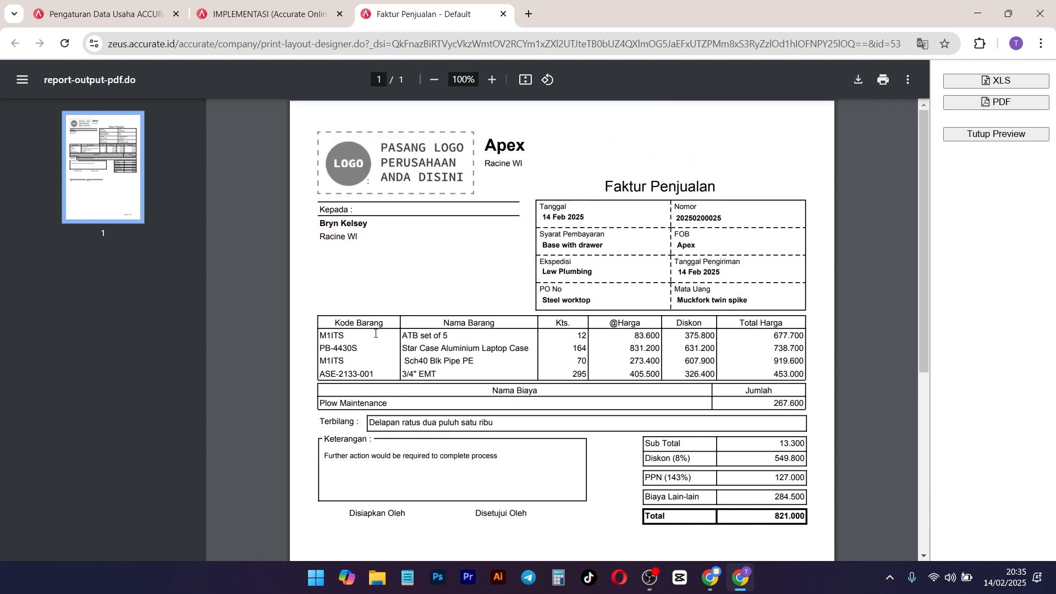
{"action": "left_click_drag", "start_coordinate": [366, 321], "coordinate": [351, 321]}
{"action": "left_click_drag", "start_coordinate": [507, 326], "coordinate": [454, 323]}
{"action": "left_click_drag", "start_coordinate": [541, 326], "coordinate": [852, 382]}
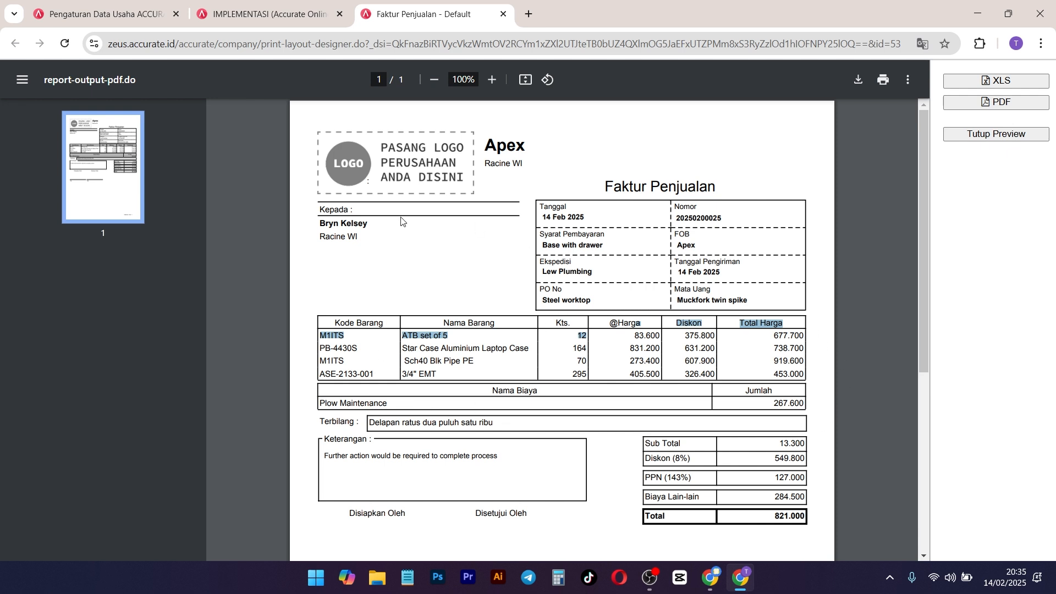
{"action": "left_click", "coordinate": [999, 135]}
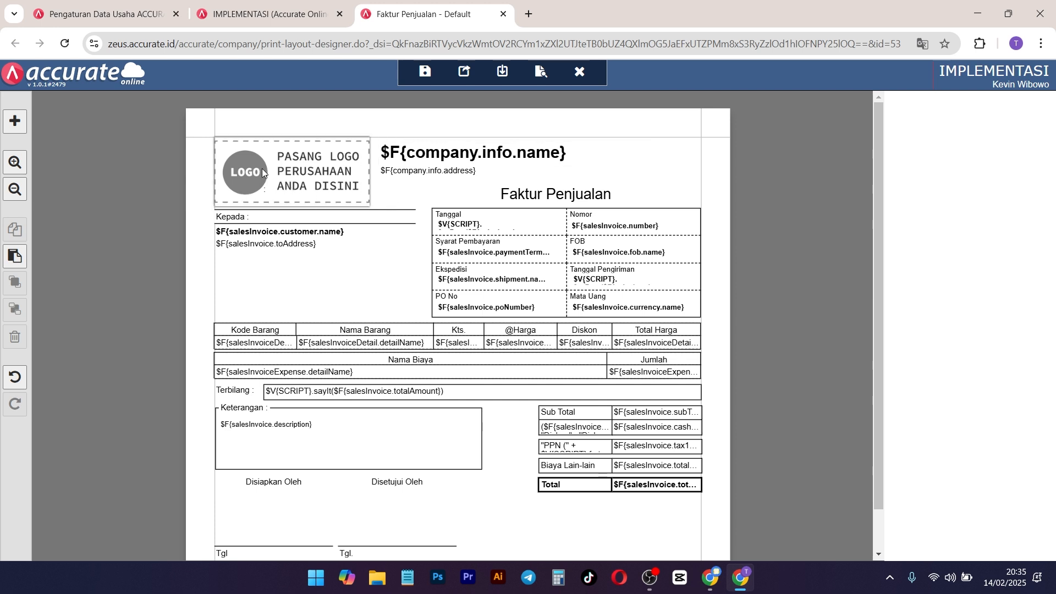
Step: Examine the logo image's properties, including its source options, picture file, alignment, border style and padding
{"action": "left_click", "coordinate": [331, 153]}
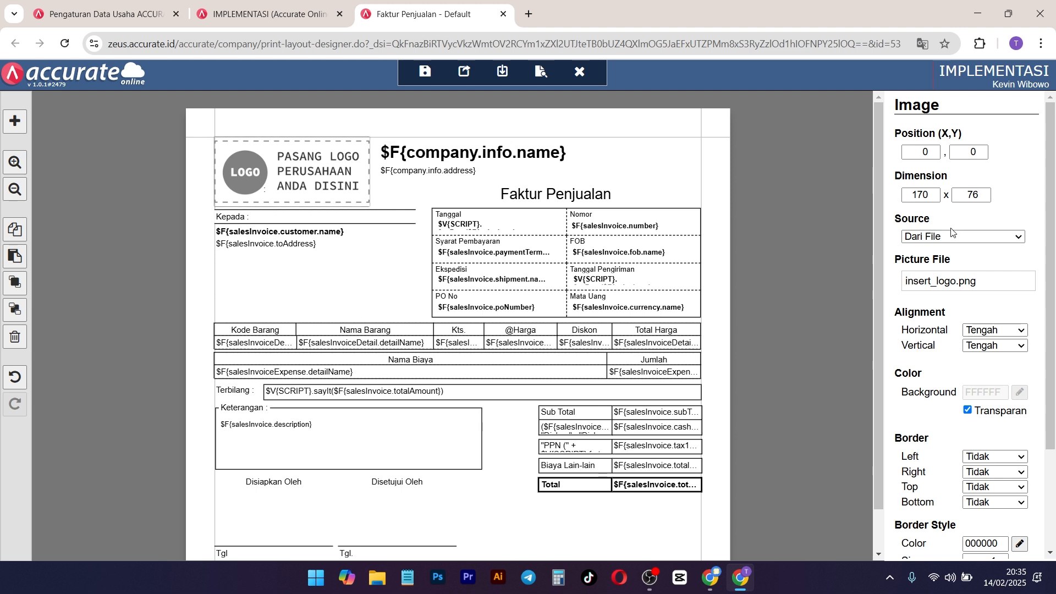
{"action": "left_click", "coordinate": [984, 235]}
{"action": "left_click", "coordinate": [990, 233]}
{"action": "scroll", "coordinate": [947, 321], "scroll_direction": "down", "scroll_amount": 3}
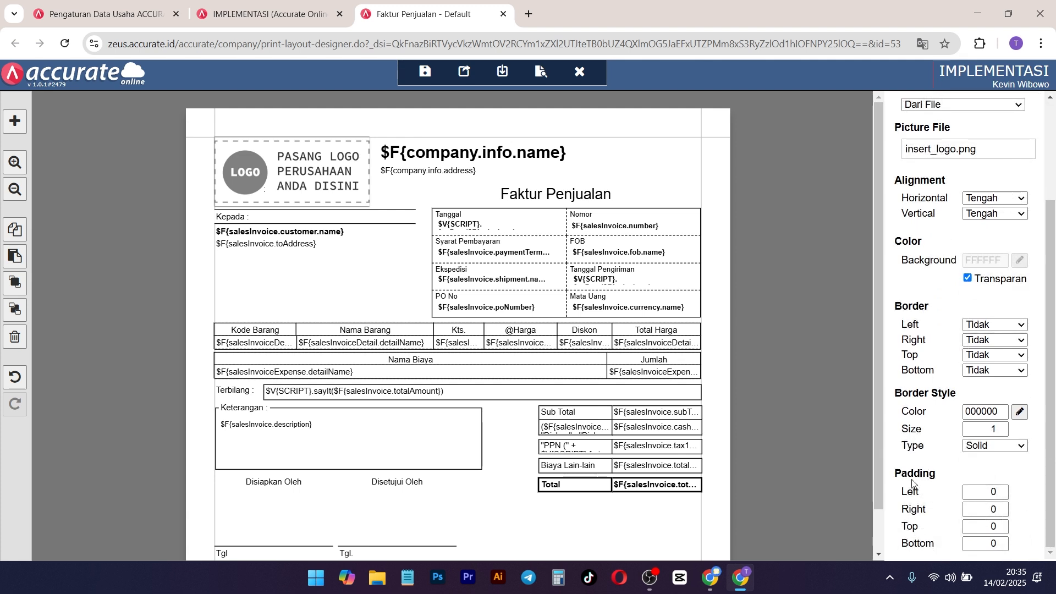
{"action": "left_click_drag", "start_coordinate": [938, 394], "coordinate": [918, 394]}
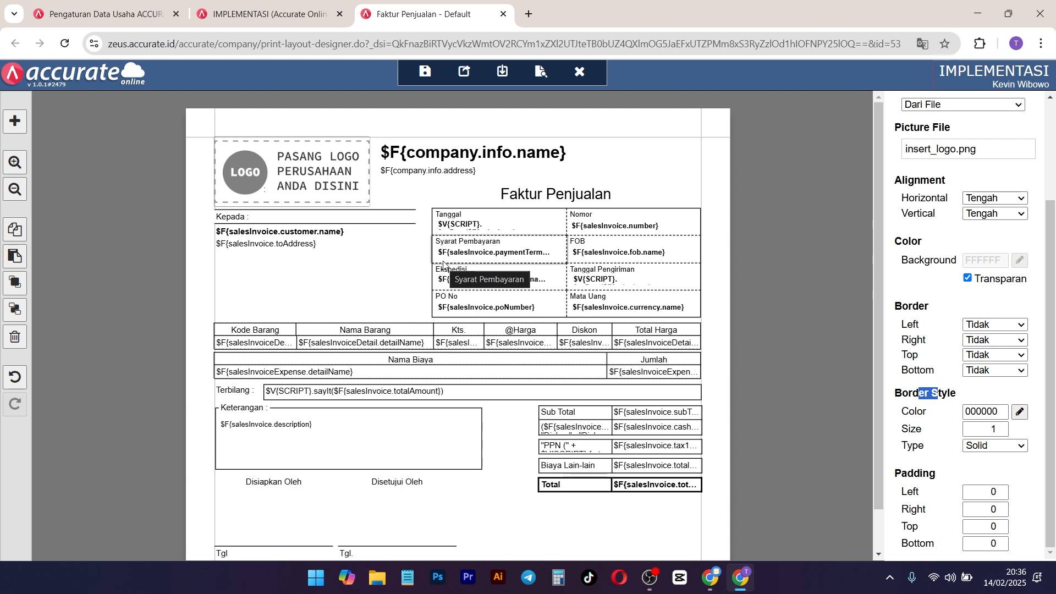
Step: Browse the available variables and formula examples for the unit price variable in the item detail row, and close the list without saving
{"action": "left_click", "coordinate": [401, 288]}
{"action": "left_click", "coordinate": [520, 343]}
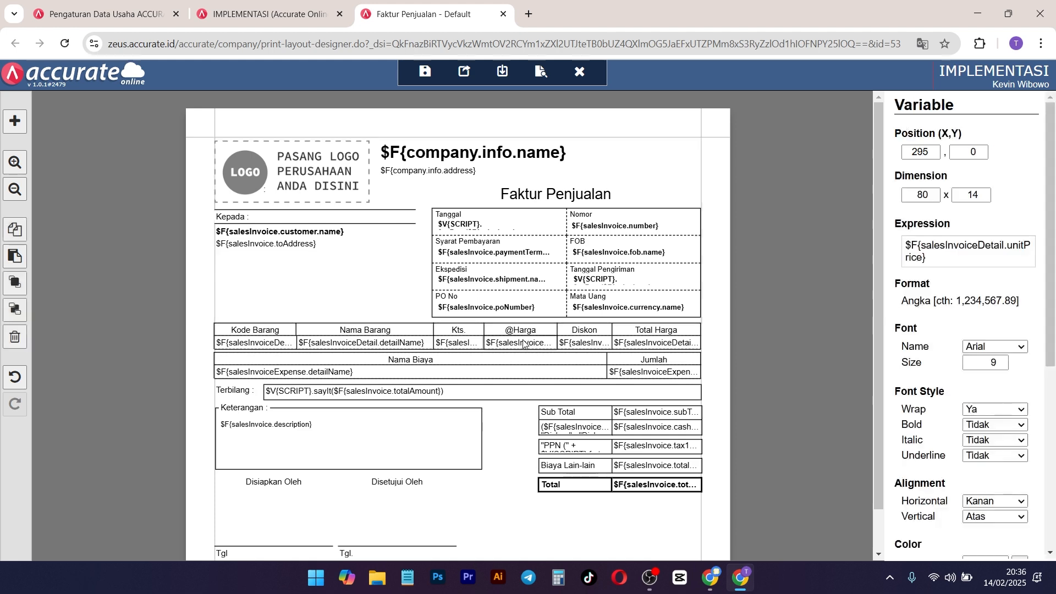
{"action": "left_click", "coordinate": [978, 250]}
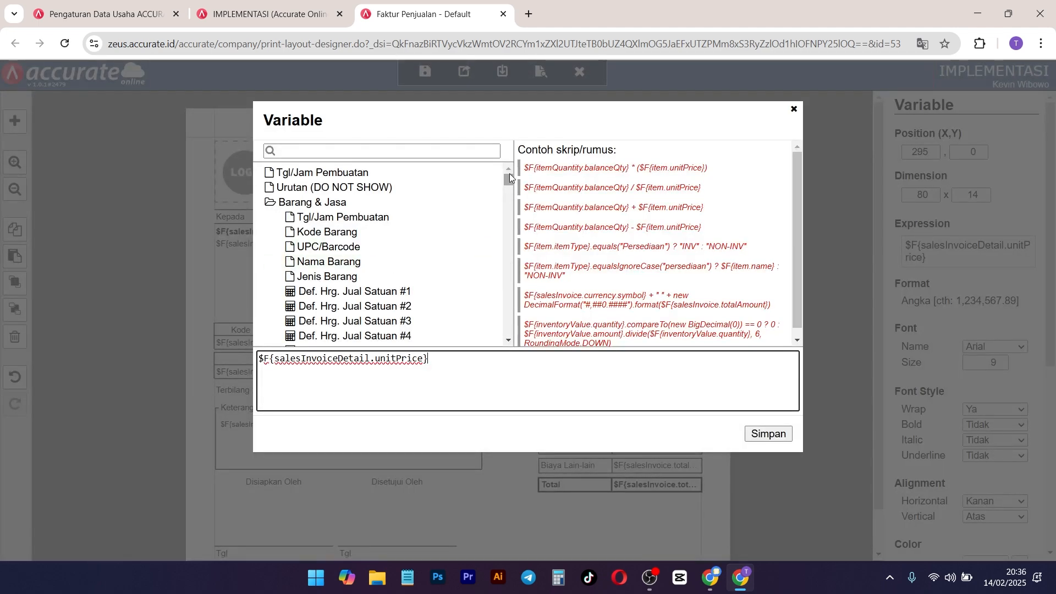
{"action": "left_click_drag", "start_coordinate": [509, 177], "coordinate": [508, 188]}
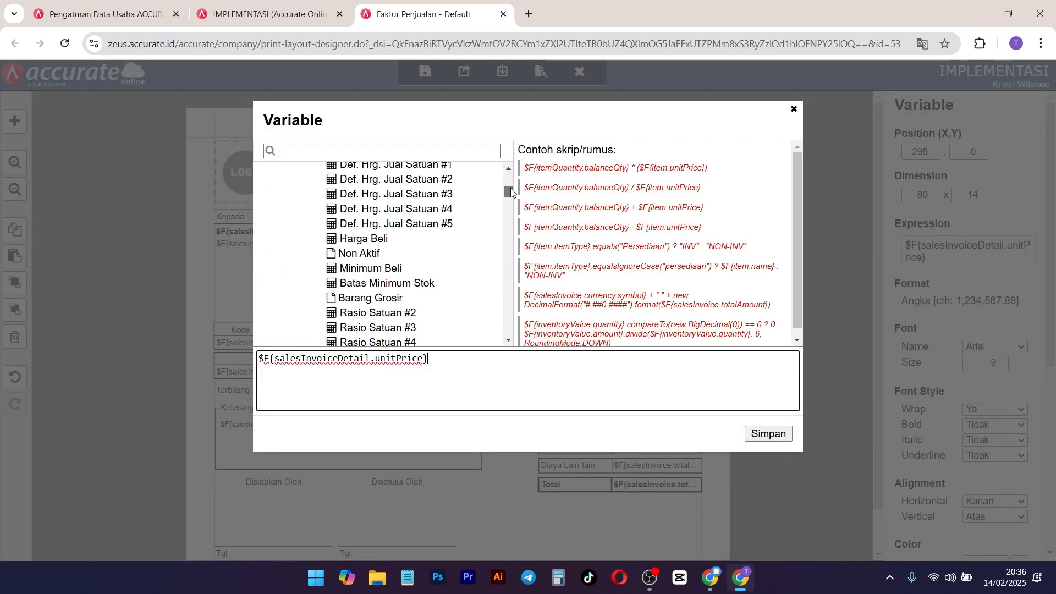
{"action": "scroll", "coordinate": [396, 262], "scroll_direction": "down", "scroll_amount": 4}
{"action": "scroll", "coordinate": [395, 263], "scroll_direction": "up", "scroll_amount": 3}
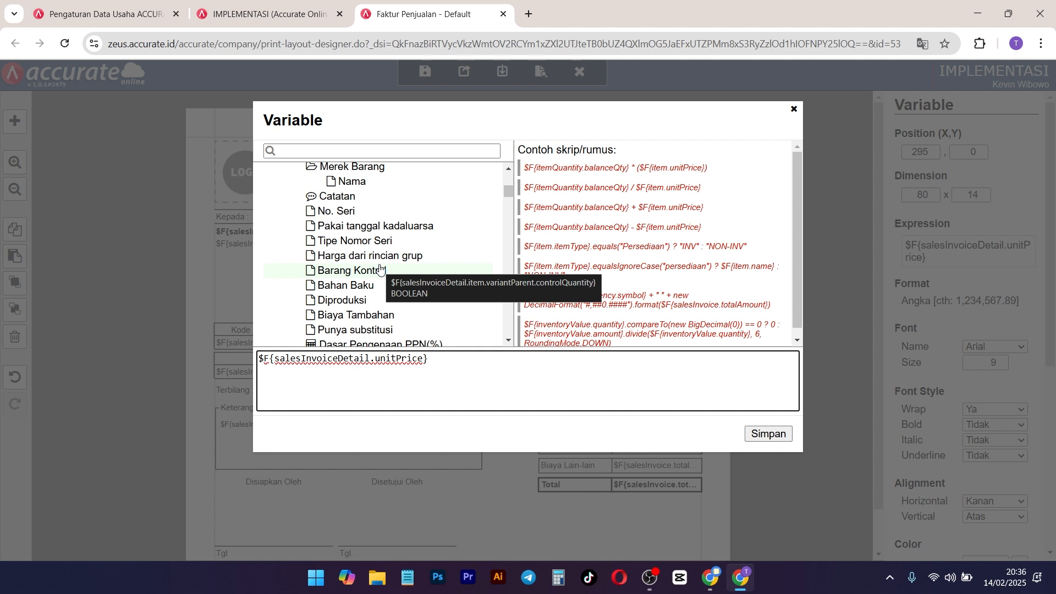
{"action": "scroll", "coordinate": [399, 285], "scroll_direction": "up", "scroll_amount": 3}
{"action": "scroll", "coordinate": [398, 285], "scroll_direction": "up", "scroll_amount": 4}
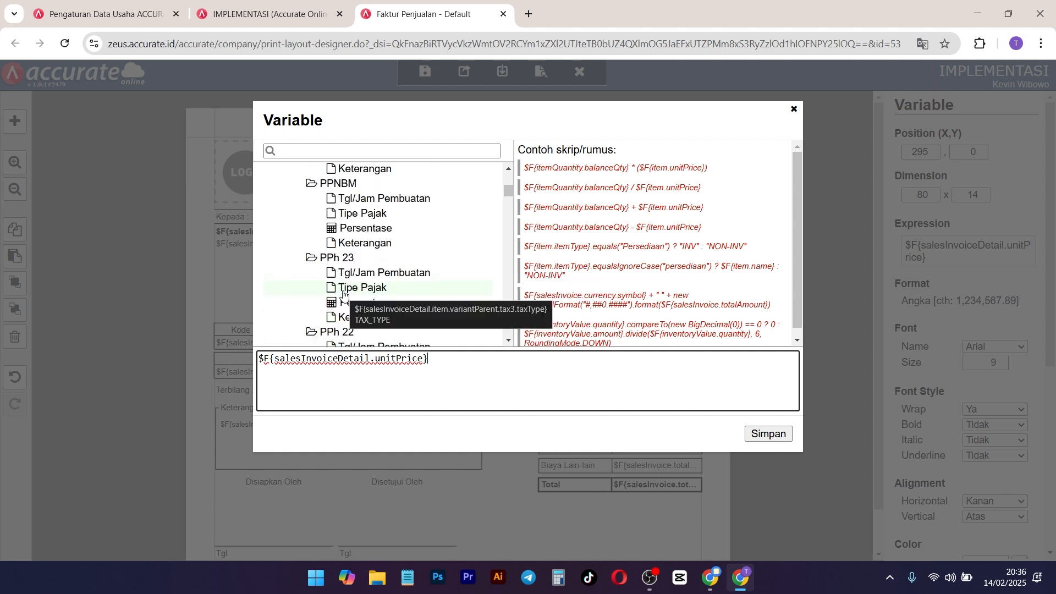
{"action": "scroll", "coordinate": [440, 290], "scroll_direction": "up", "scroll_amount": 3}
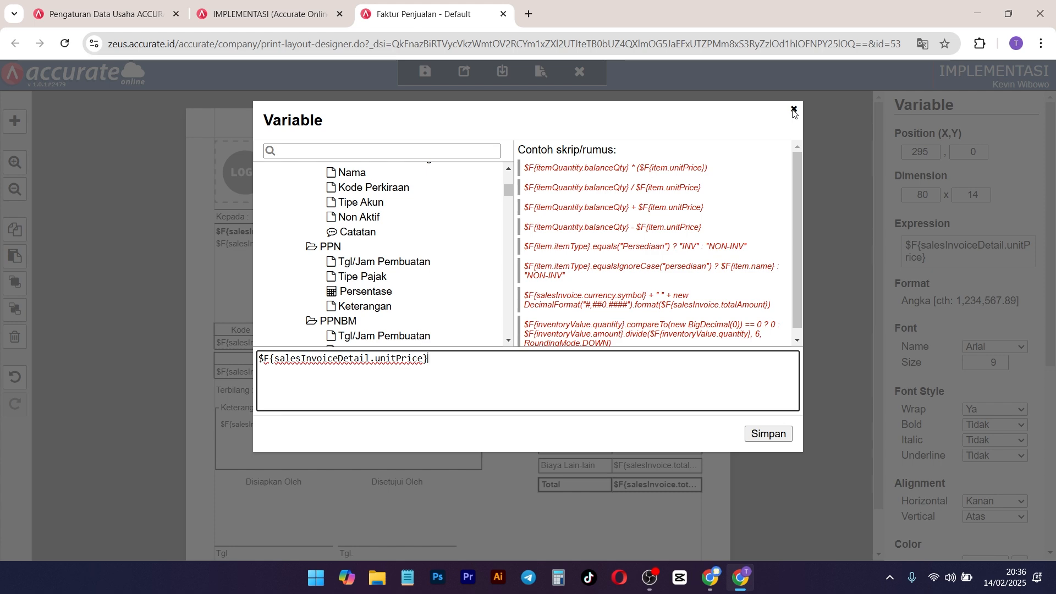
{"action": "left_click", "coordinate": [795, 111]}
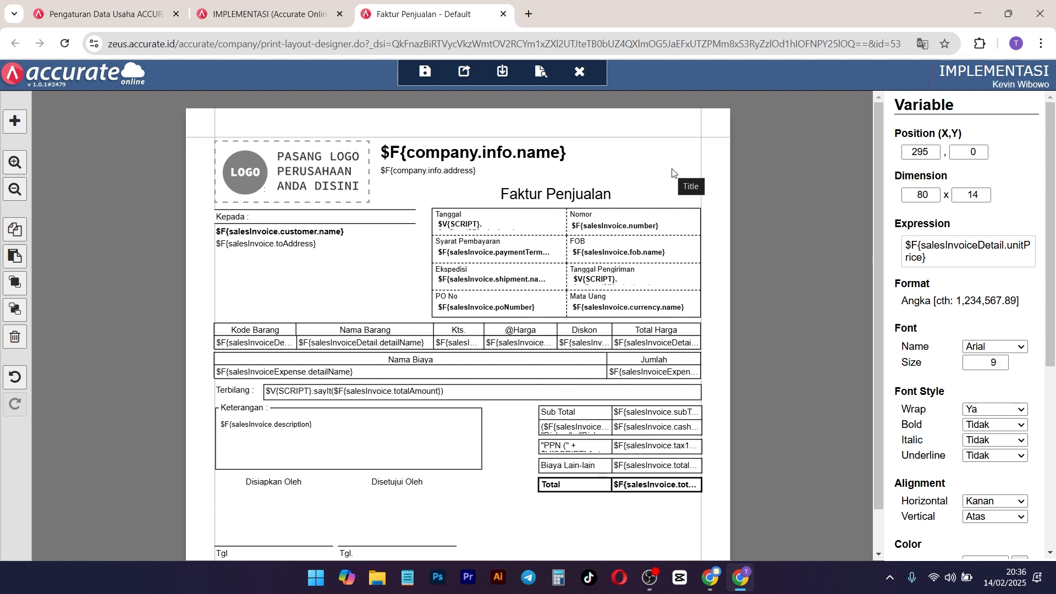
Step: Examine the page settings of the print layout, including paper size, margins and orientation options
{"action": "left_click", "coordinate": [717, 214]}
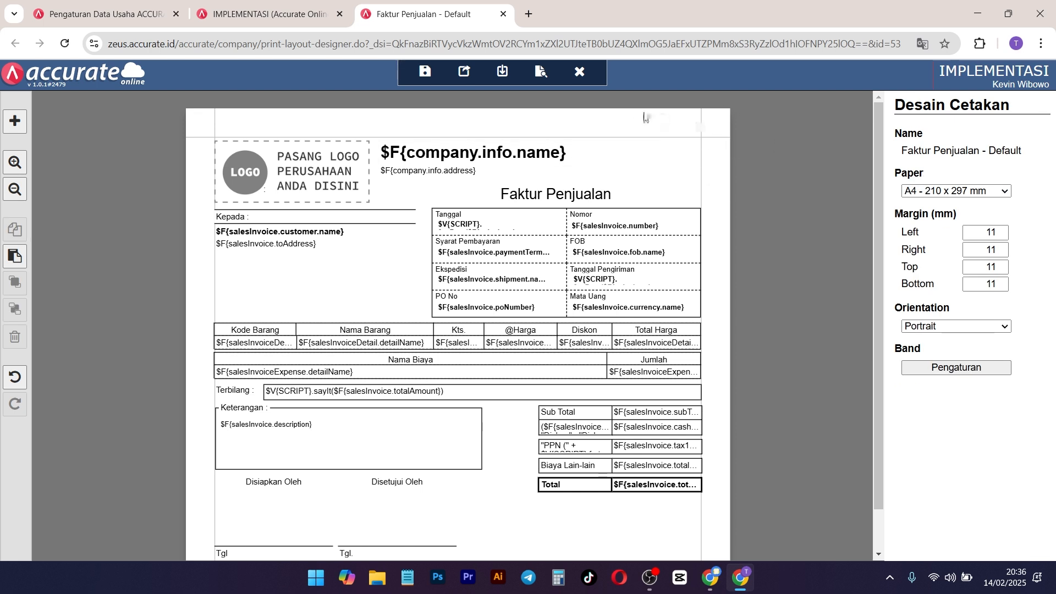
{"action": "left_click", "coordinate": [989, 190]}
{"action": "left_click", "coordinate": [1002, 158]}
{"action": "left_click_drag", "start_coordinate": [967, 215], "coordinate": [905, 209]}
{"action": "left_click", "coordinate": [1025, 321]}
{"action": "left_click", "coordinate": [1006, 327]}
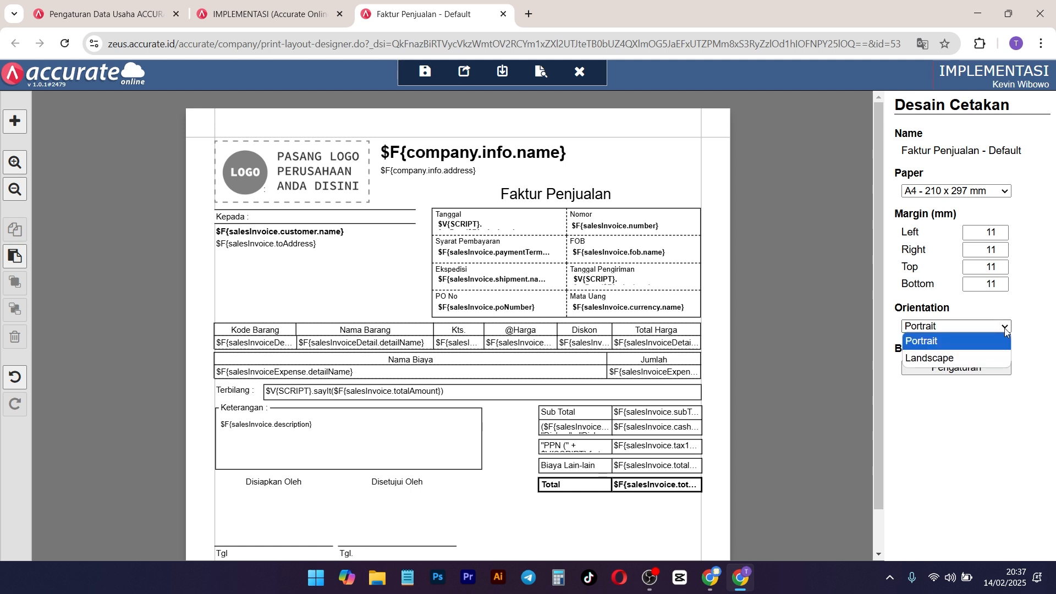
Step: Open the band settings and review the design's data type options and the Title band description
{"action": "left_click", "coordinate": [960, 376]}
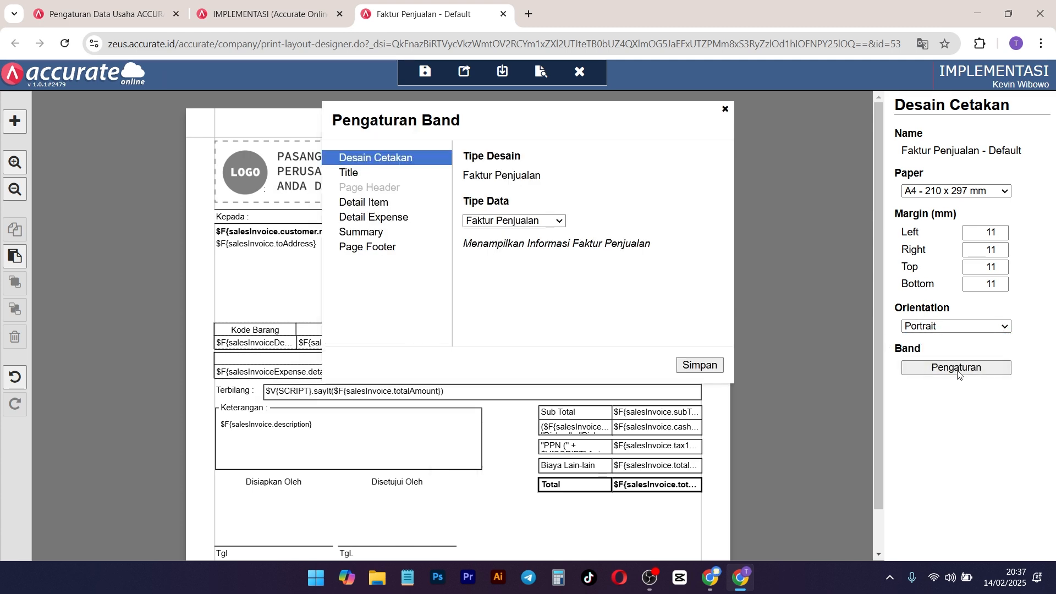
{"action": "left_click", "coordinate": [962, 369]}
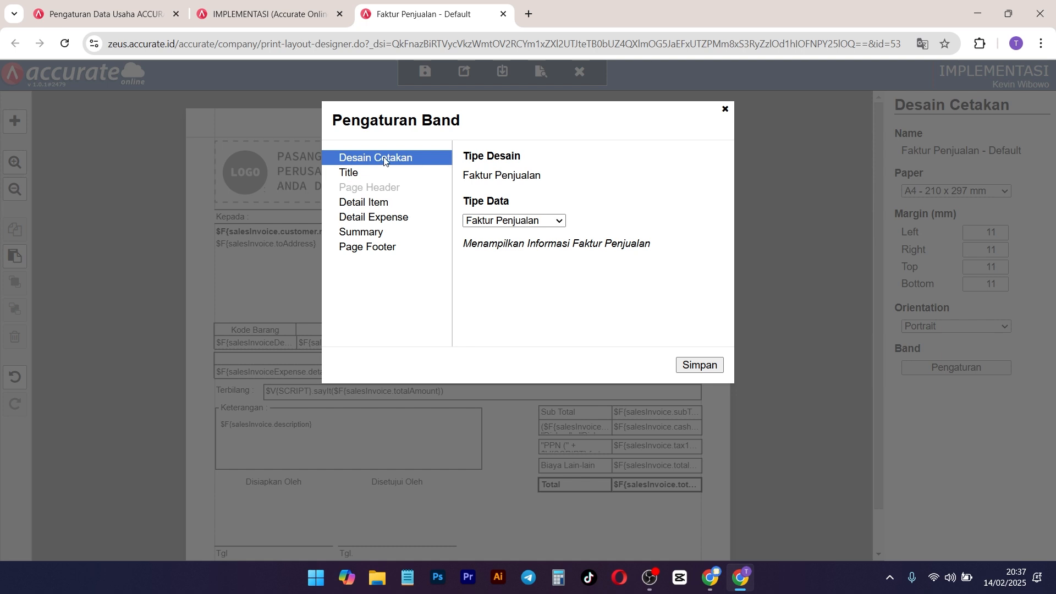
{"action": "left_click", "coordinate": [517, 222]}
{"action": "left_click", "coordinate": [490, 232]}
{"action": "left_click", "coordinate": [356, 173]}
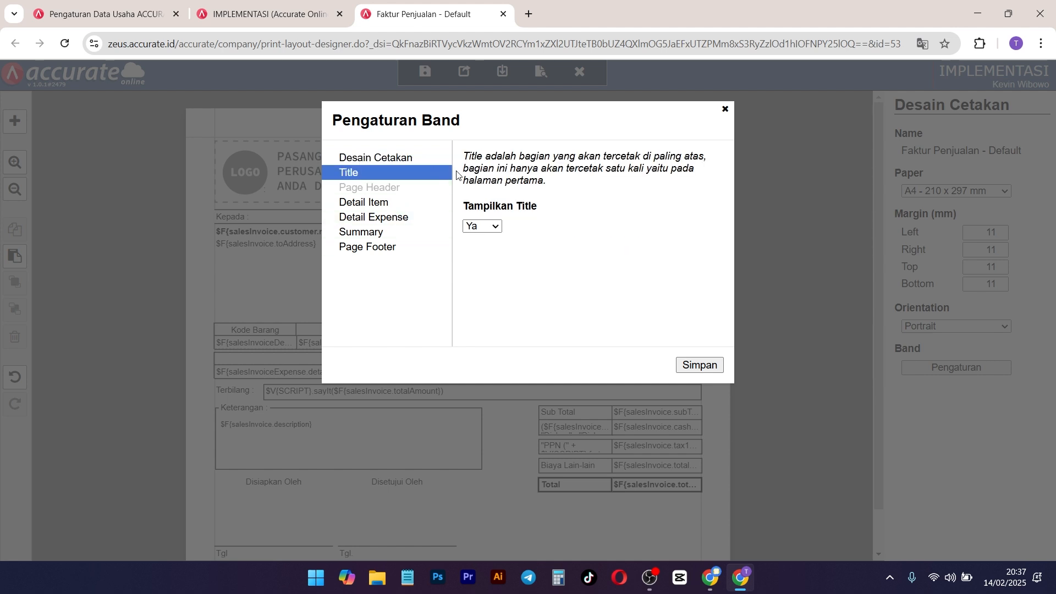
{"action": "left_click_drag", "start_coordinate": [465, 154], "coordinate": [605, 183]}
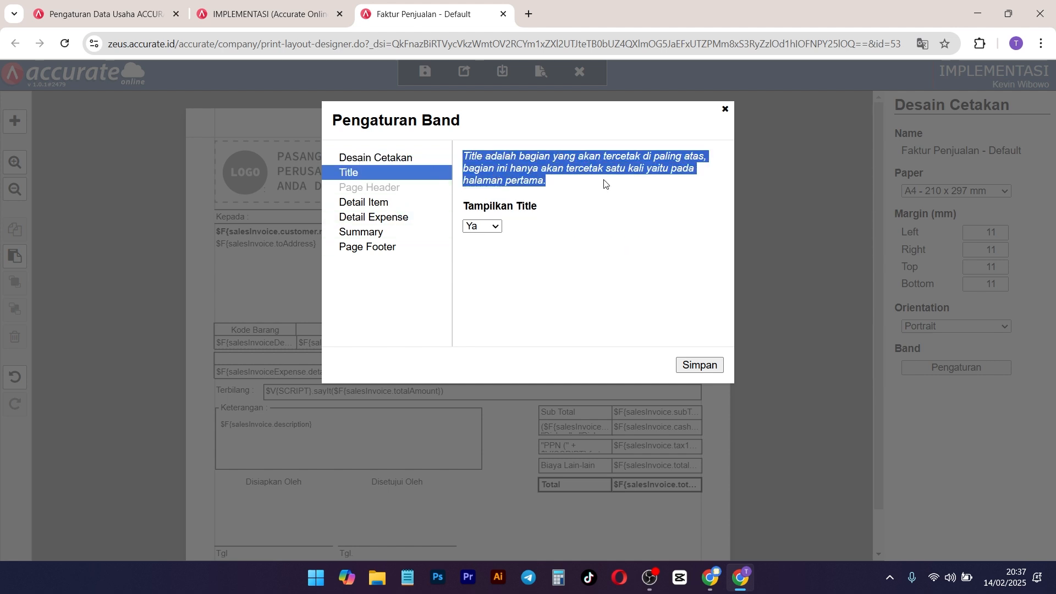
Step: Review the Page Header, Detail Item, Detail Expense, Summary and Page Footer band settings, and save the dialog
{"action": "left_click", "coordinate": [375, 190]}
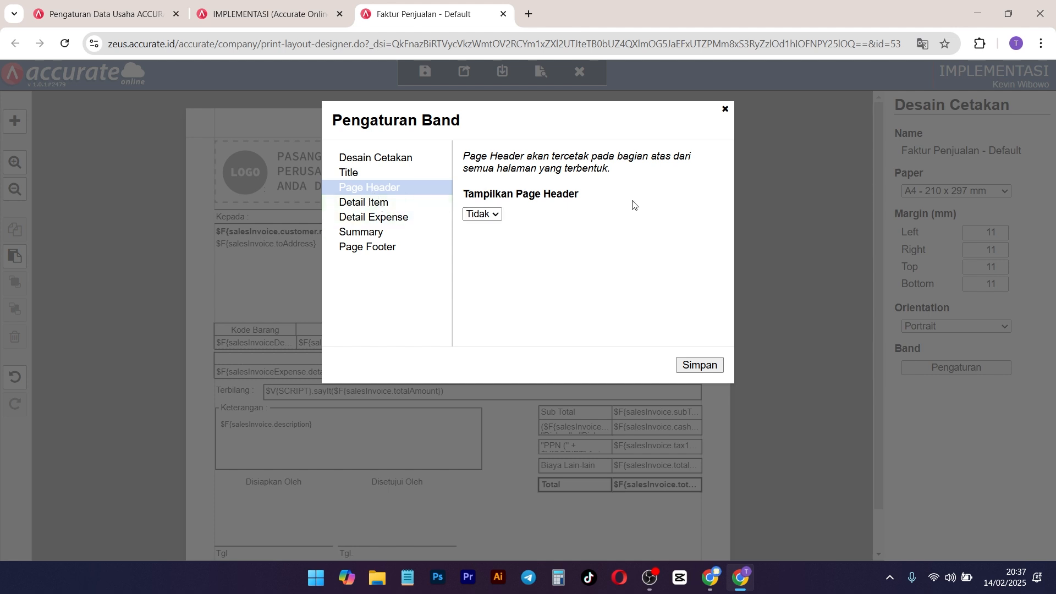
{"action": "left_click", "coordinate": [375, 204]}
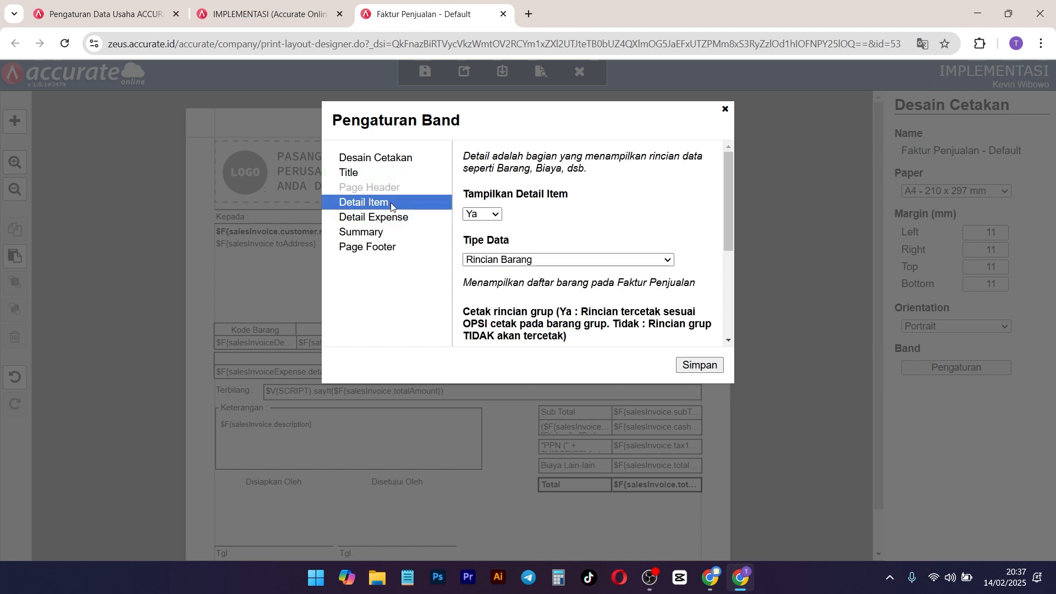
{"action": "left_click", "coordinate": [379, 218]}
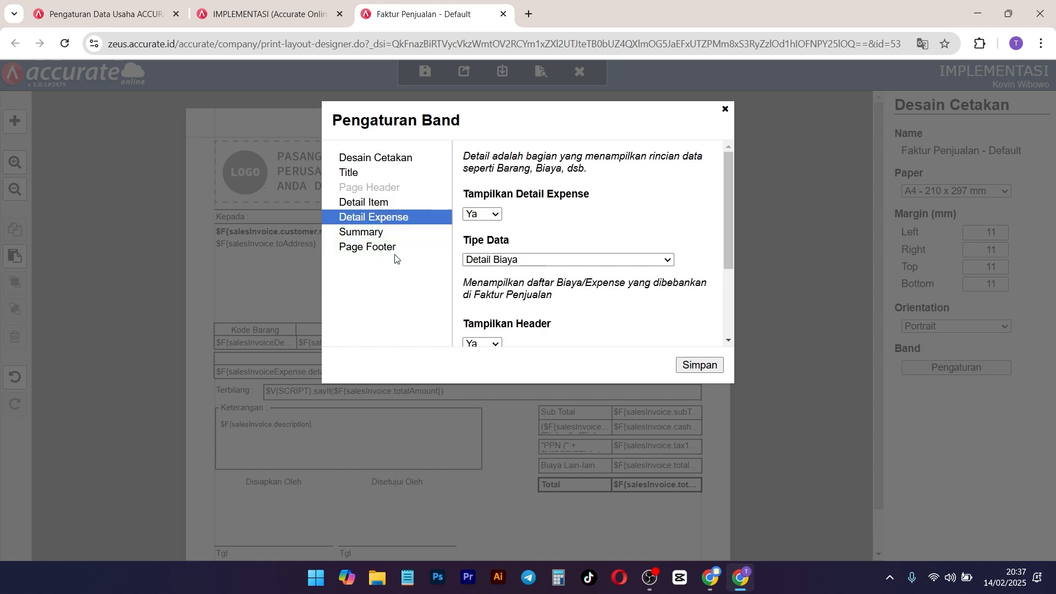
{"action": "scroll", "coordinate": [594, 231], "scroll_direction": "down", "scroll_amount": 2}
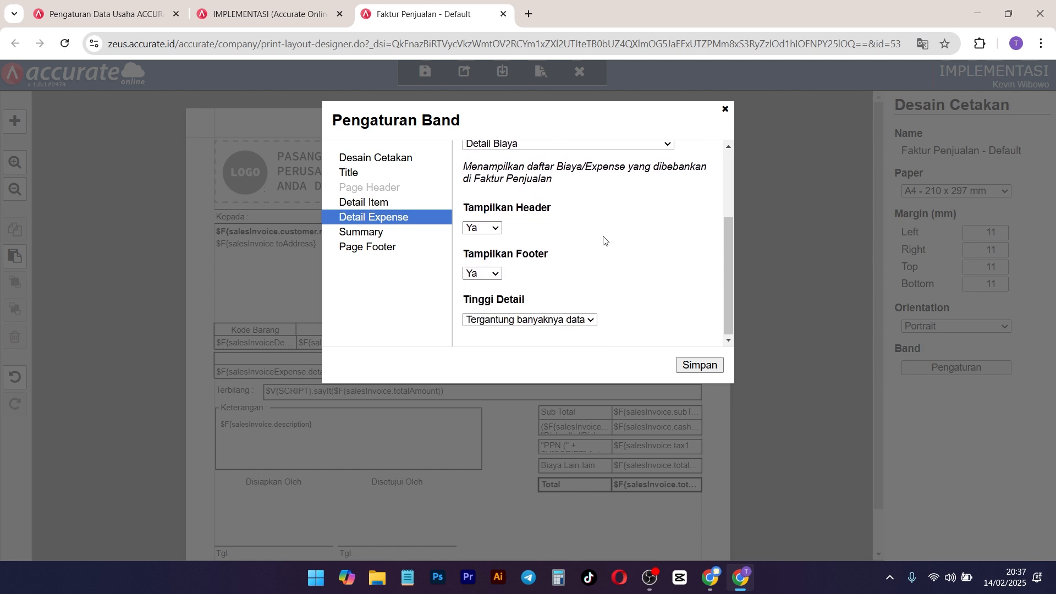
{"action": "left_click", "coordinate": [379, 232]}
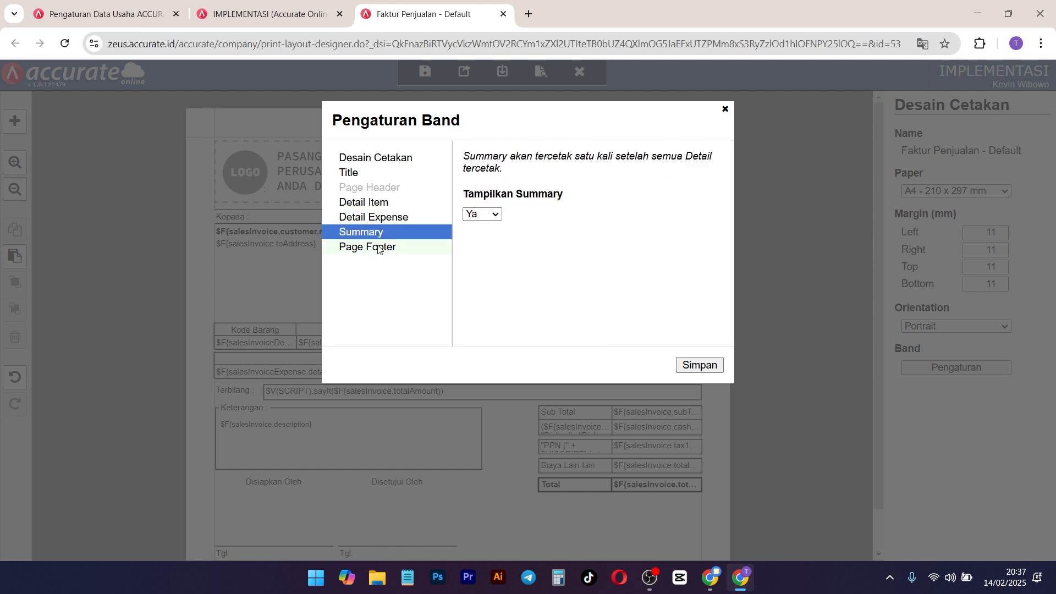
{"action": "left_click", "coordinate": [379, 247]}
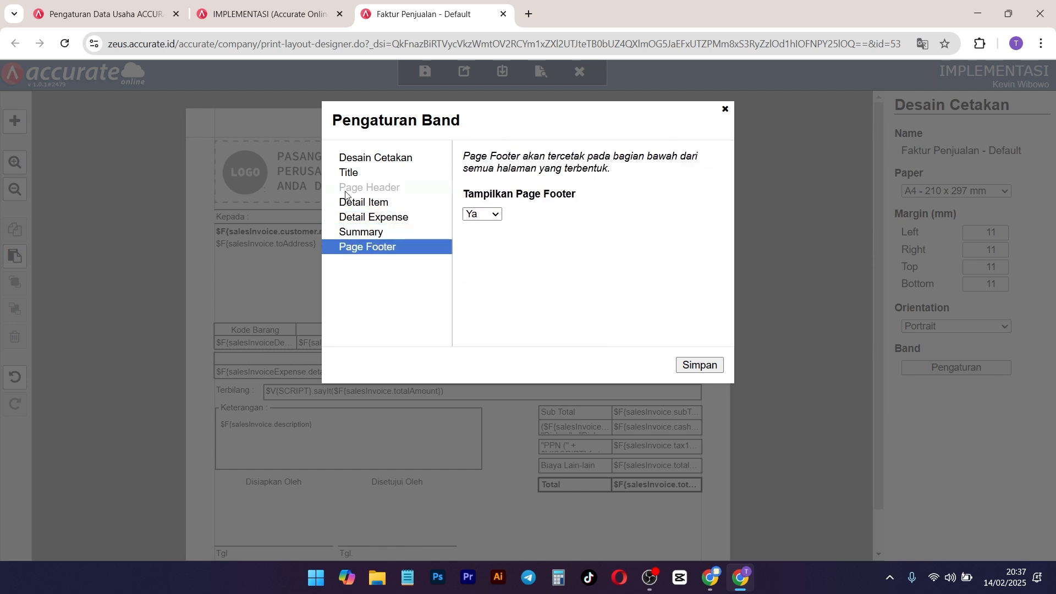
{"action": "left_click", "coordinate": [713, 367]}
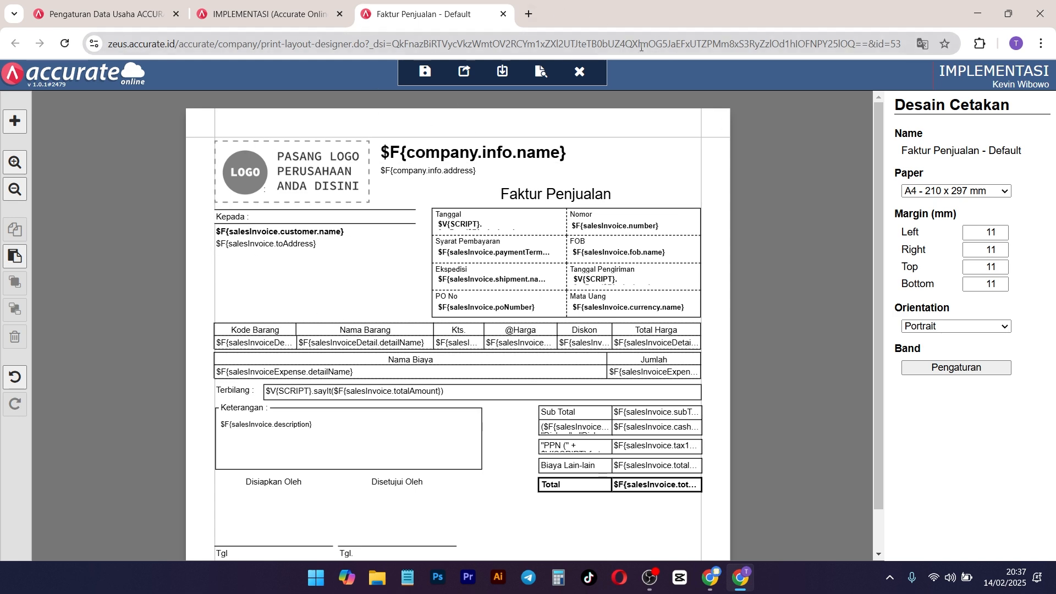
Step: Close the print layout designer without saving the changes and switch to the open sales invoice
{"action": "left_click", "coordinate": [579, 68]}
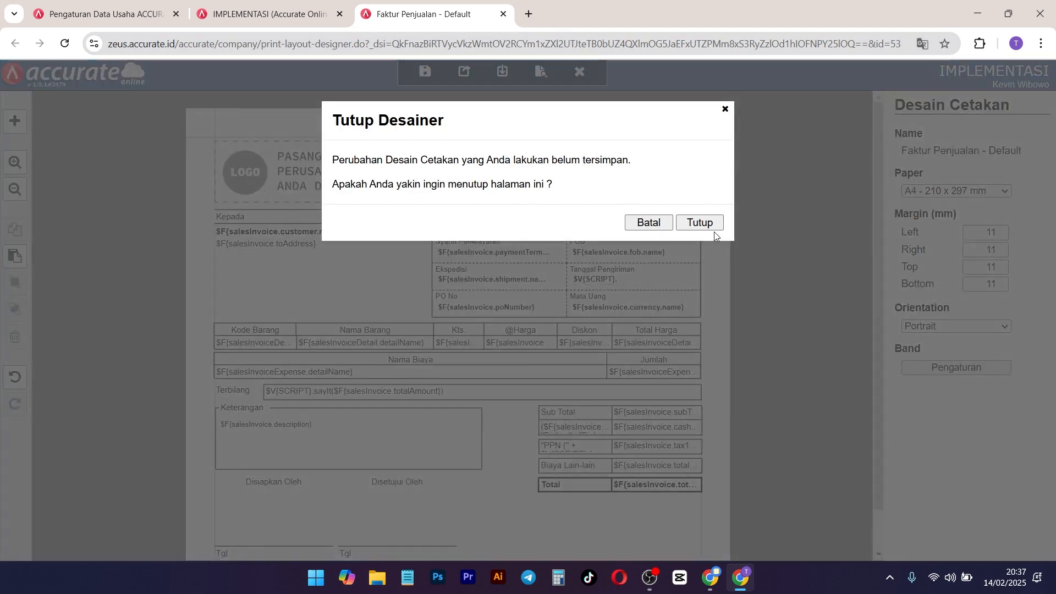
{"action": "left_click", "coordinate": [700, 223]}
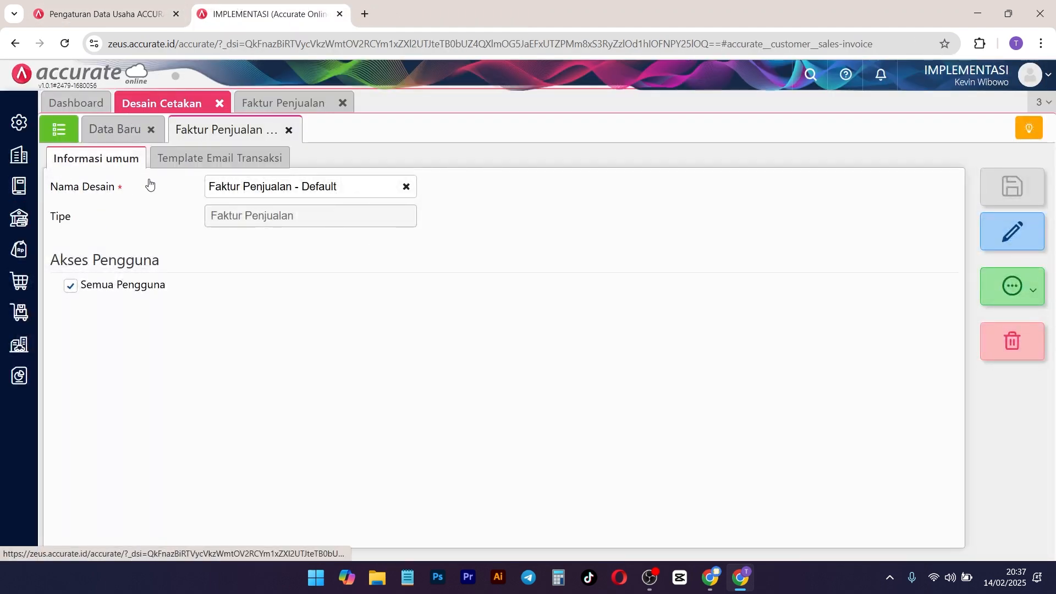
{"action": "left_click", "coordinate": [283, 105]}
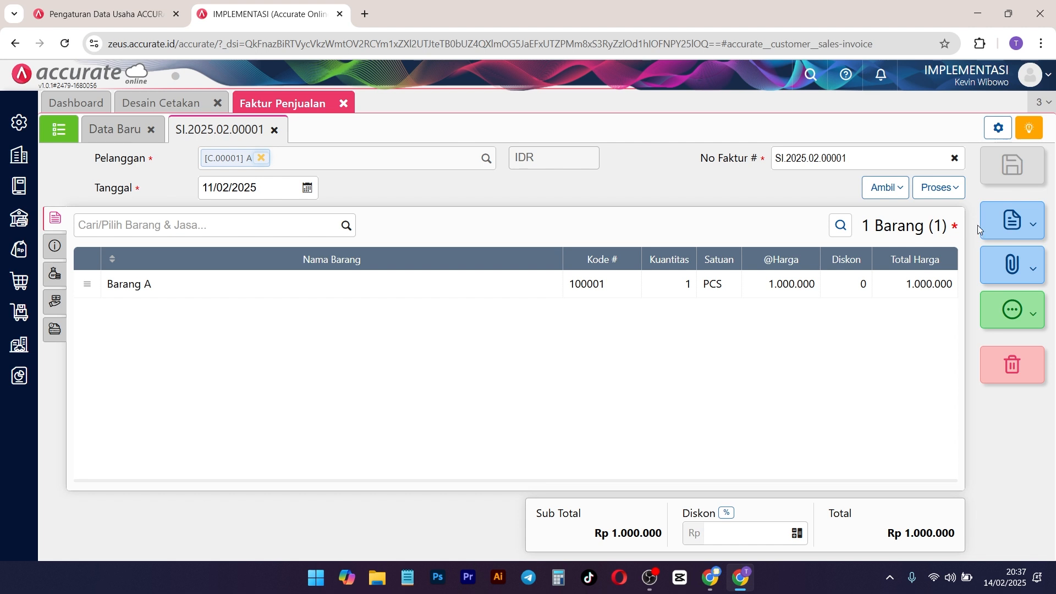
Step: Examine the sales invoice's output options for the default layout, email and WhatsApp, checking the layout's name in the print design record
{"action": "left_click", "coordinate": [1001, 228]}
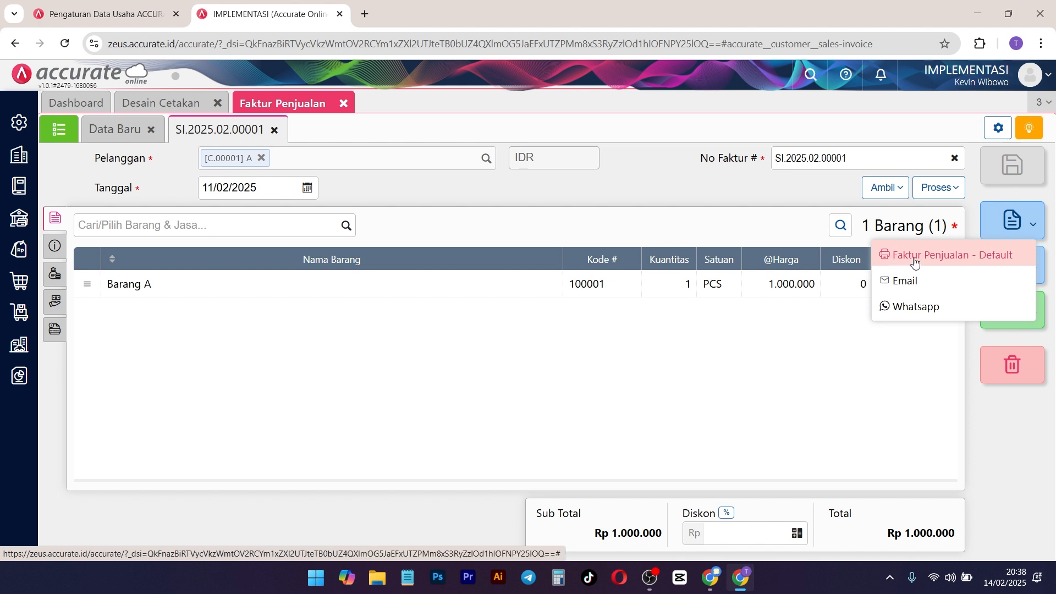
{"action": "left_click", "coordinate": [881, 254]}
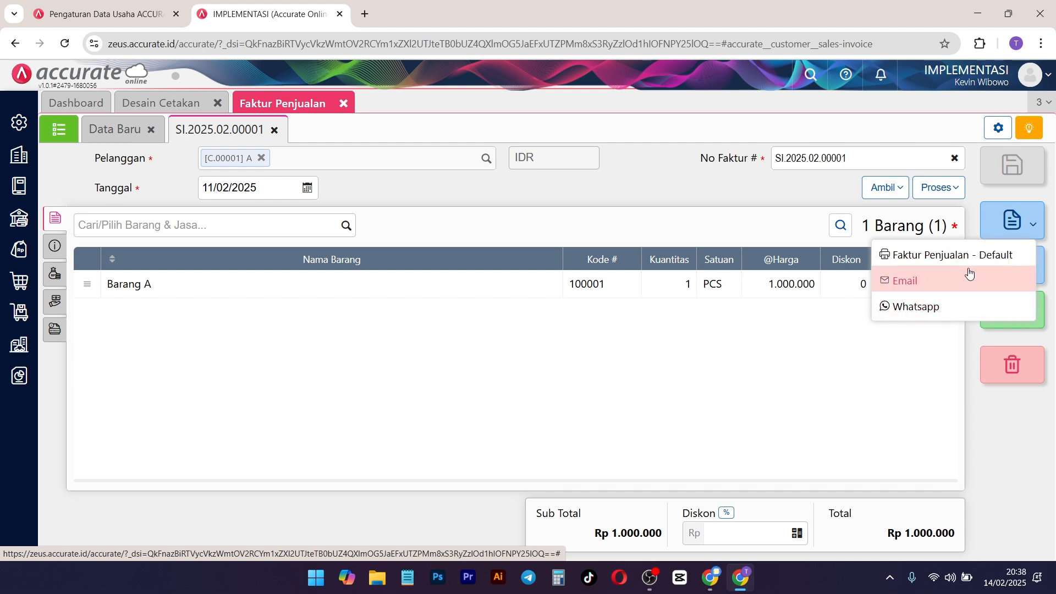
{"action": "left_click", "coordinate": [147, 110]}
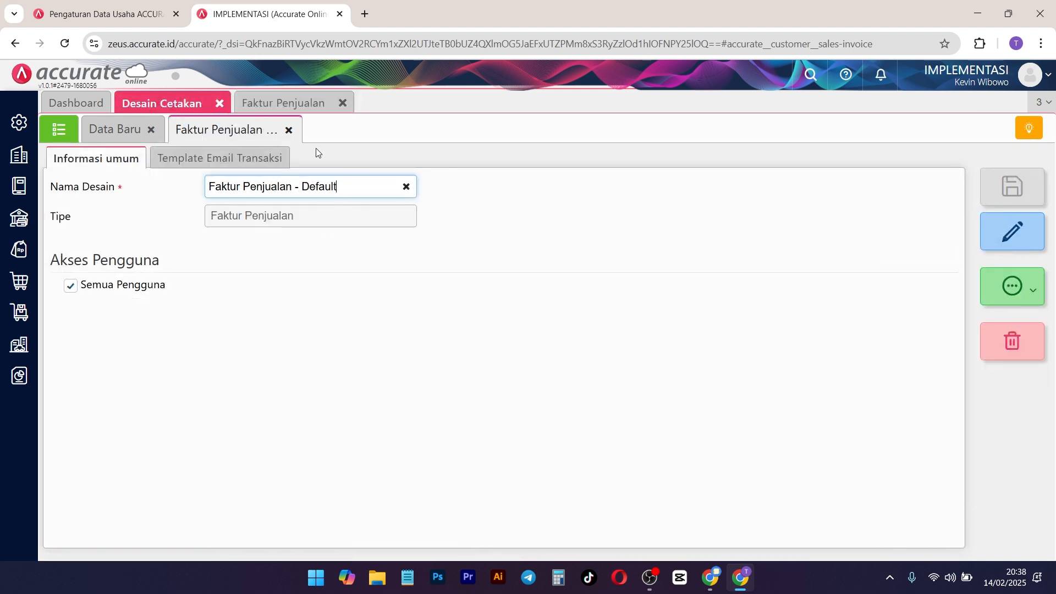
{"action": "left_click", "coordinate": [270, 108]}
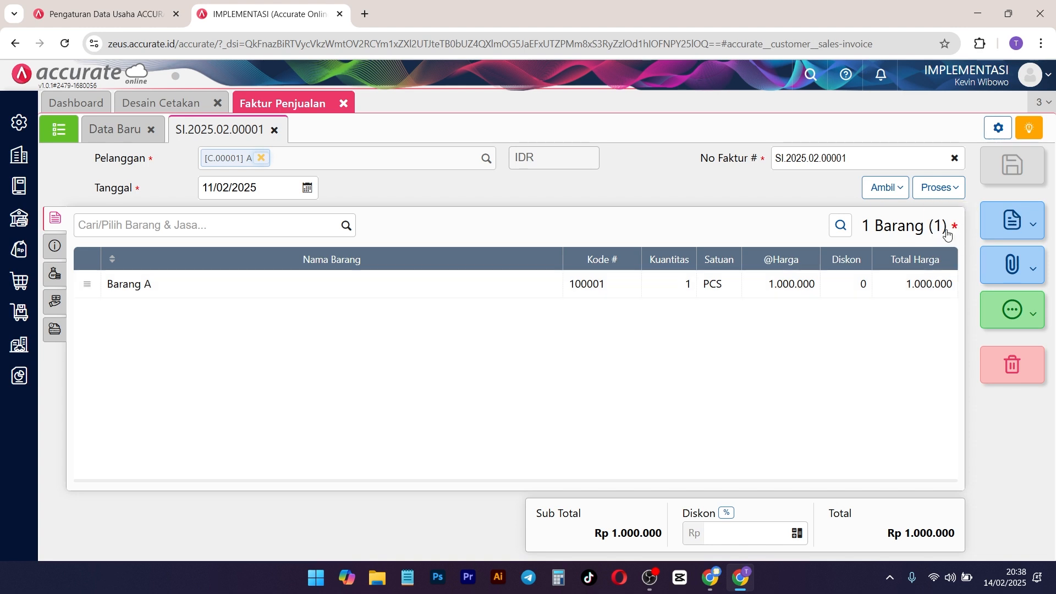
{"action": "mouse_move", "coordinate": [1012, 221]}
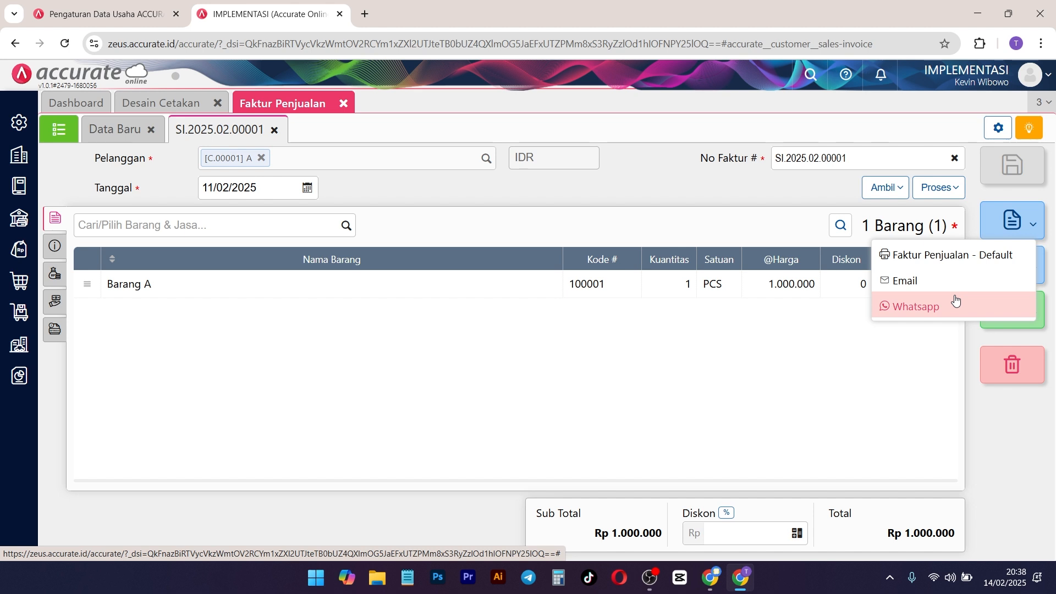
{"action": "left_click", "coordinate": [696, 367]}
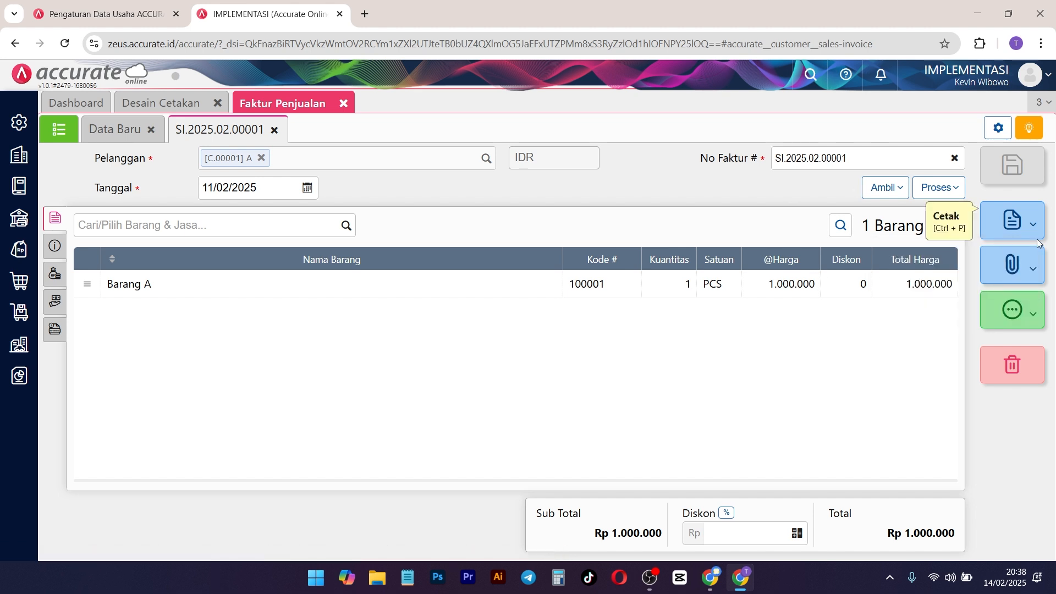
Step: View the sales invoice's miscellaneous actions and its document and comment options
{"action": "left_click", "coordinate": [1008, 308]}
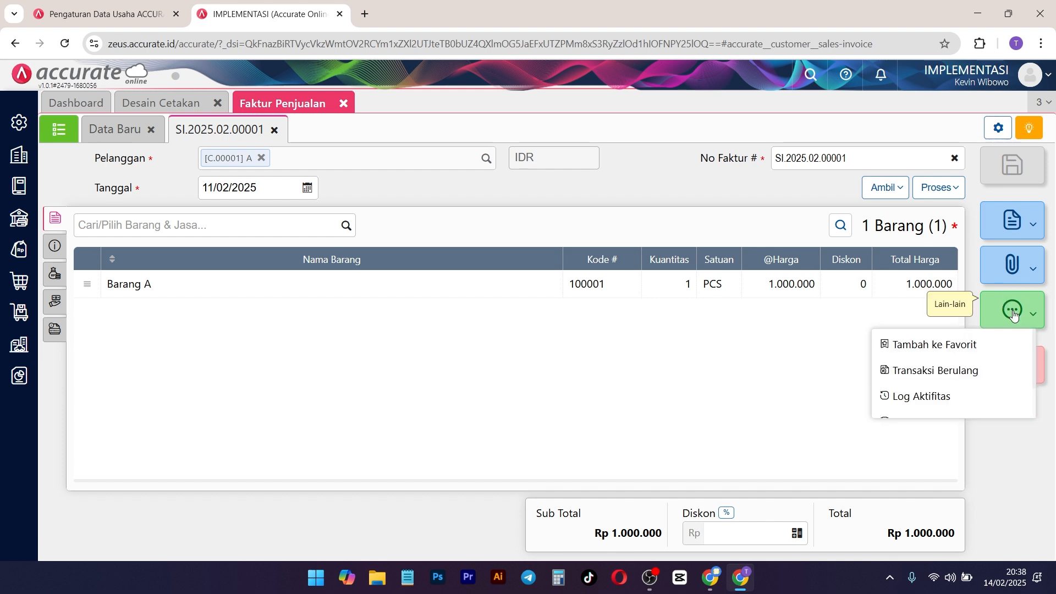
{"action": "left_click", "coordinate": [1015, 279]}
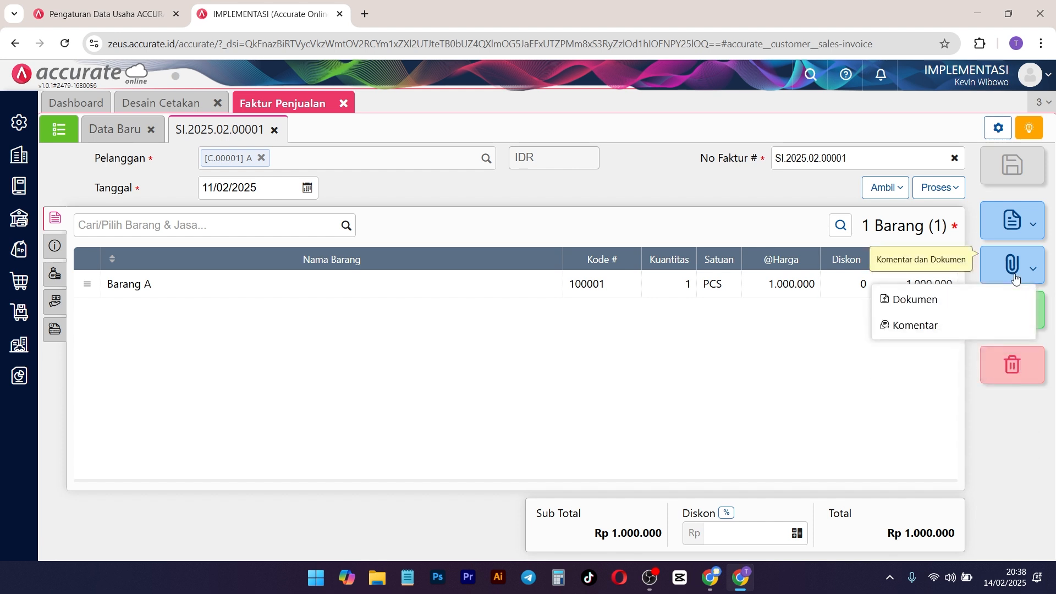
{"action": "left_click", "coordinate": [925, 302]}
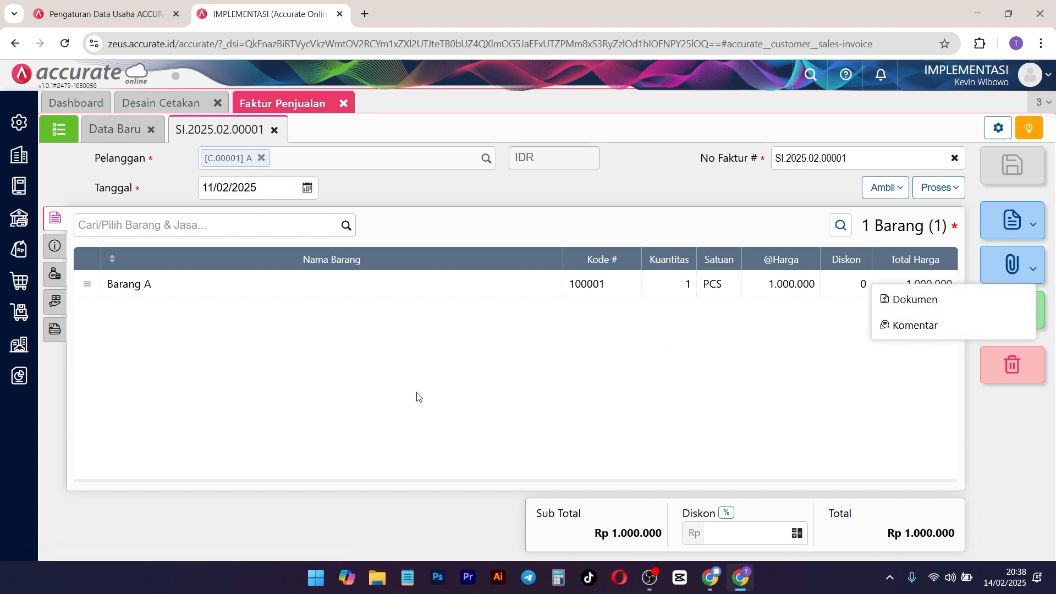